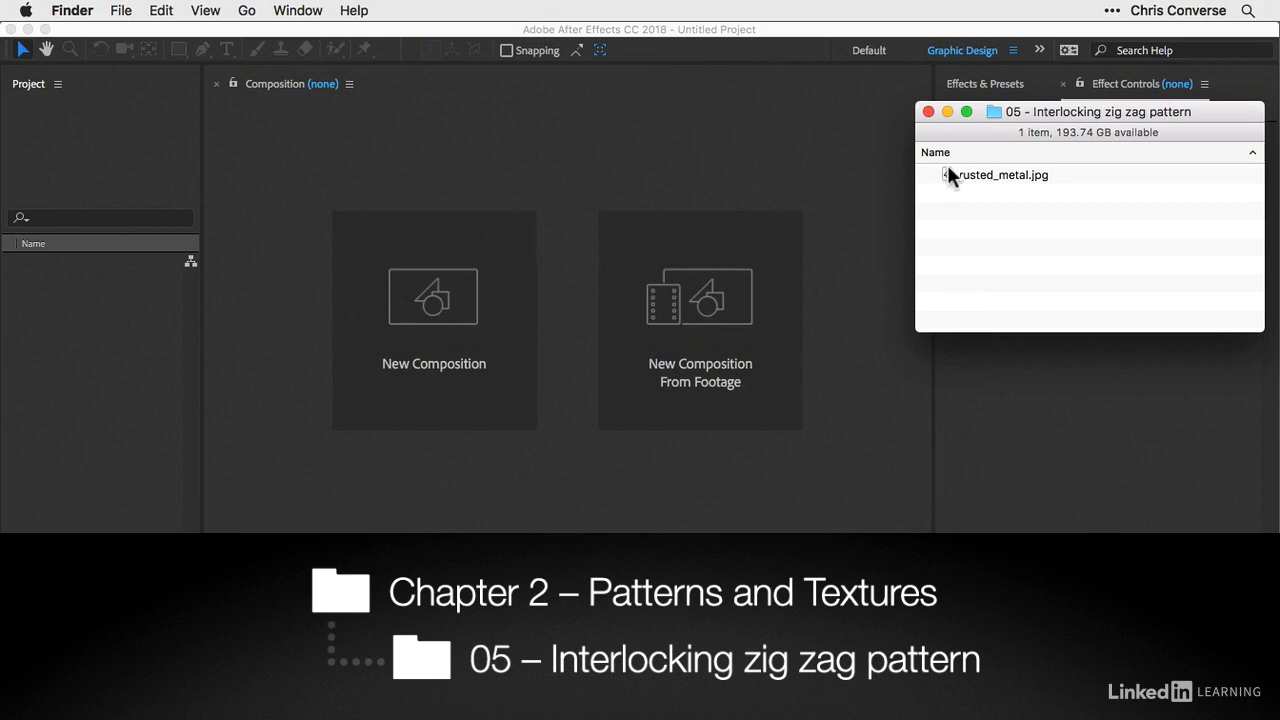
- Import rusted_metal.jpg and build a rusted_metal composition from it
left_click_drag(950, 176, 85, 316)
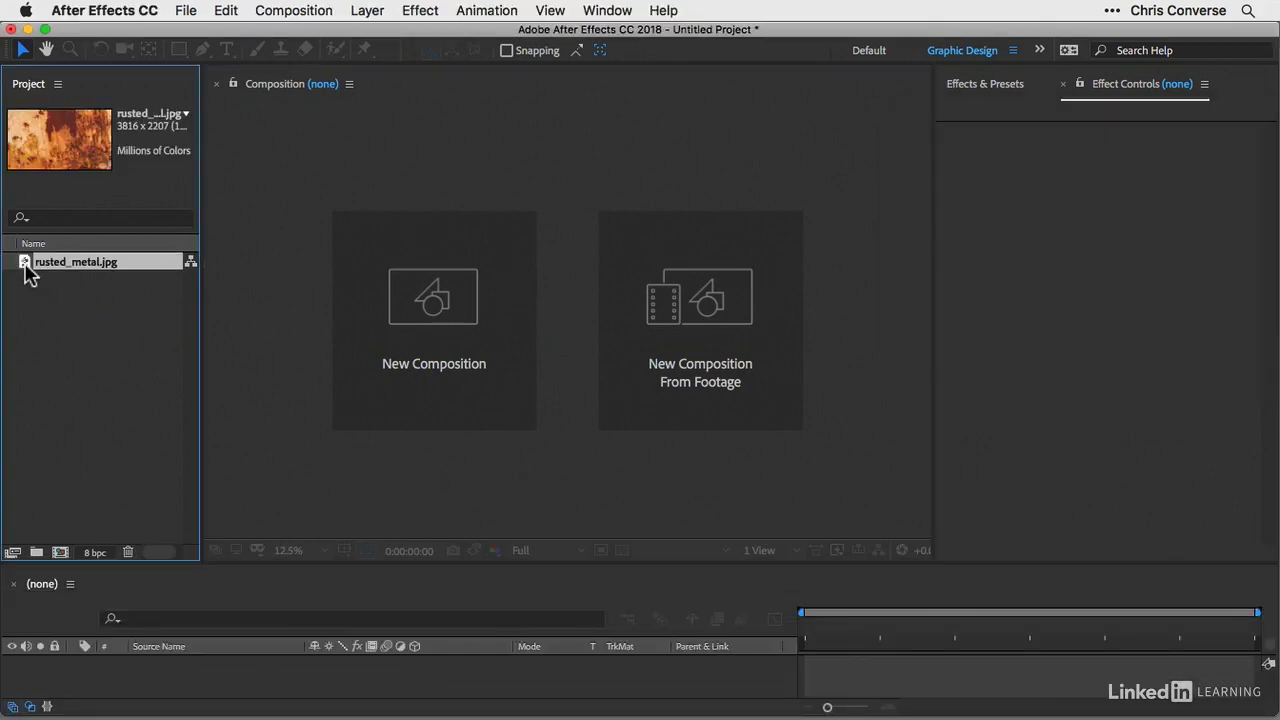
left_click_drag(28, 276, 565, 337)
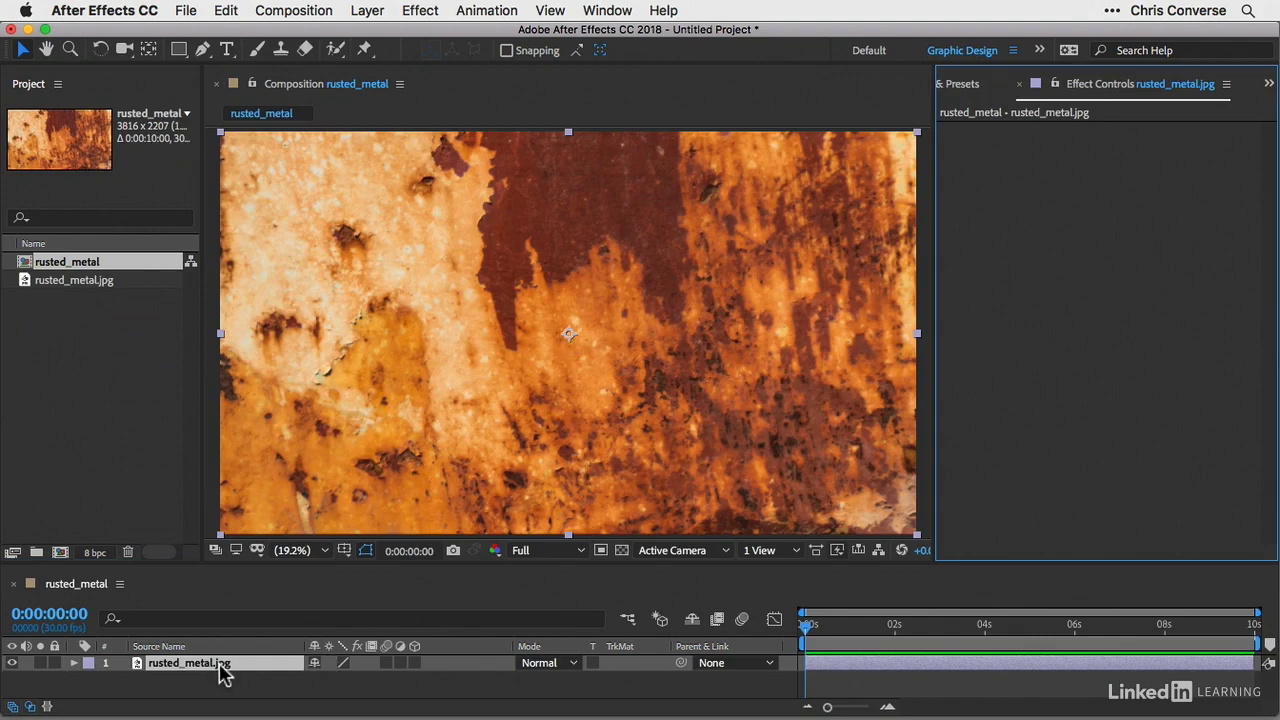
- Search the effects for 'ja' and apply CC Jaws to the rusted_metal.jpg layer
left_click(958, 88)
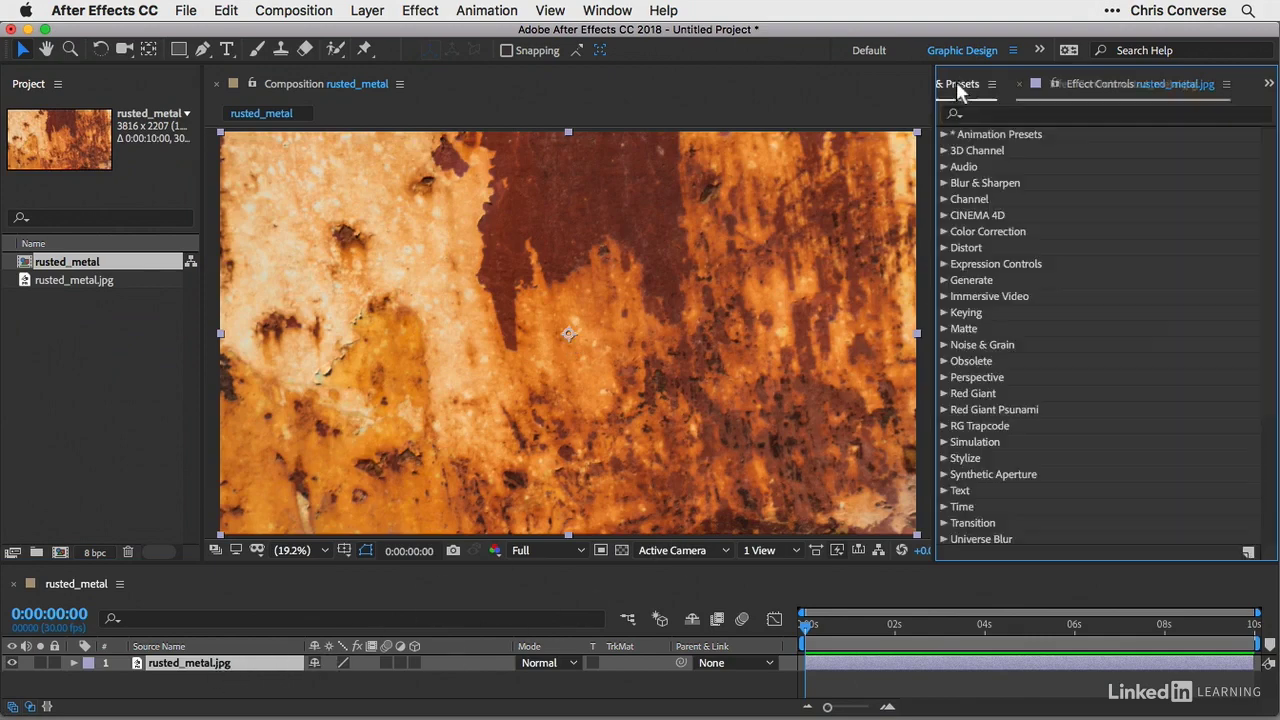
left_click(994, 115)
type("jaws")
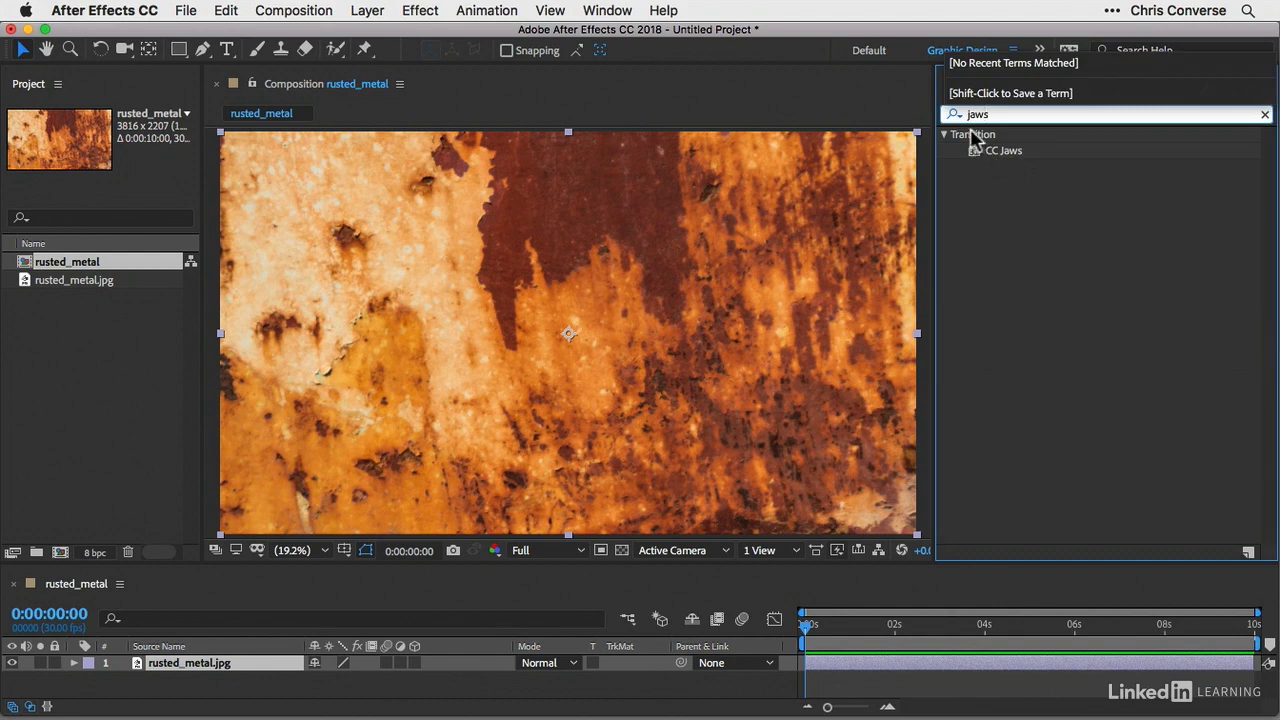
left_click_drag(980, 152, 550, 256)
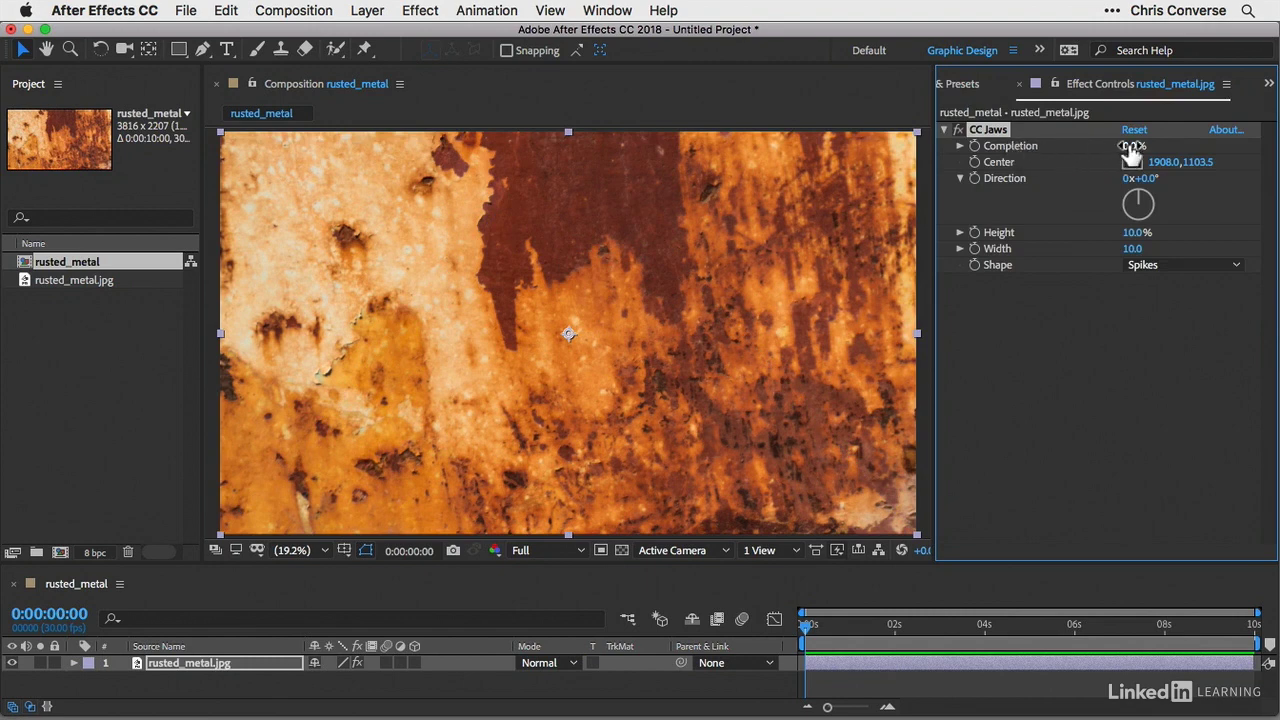
- Set CC Jaws Completion to about 11%, try a diagonal Direction, and Height 21%
left_click_drag(1130, 150, 1181, 146)
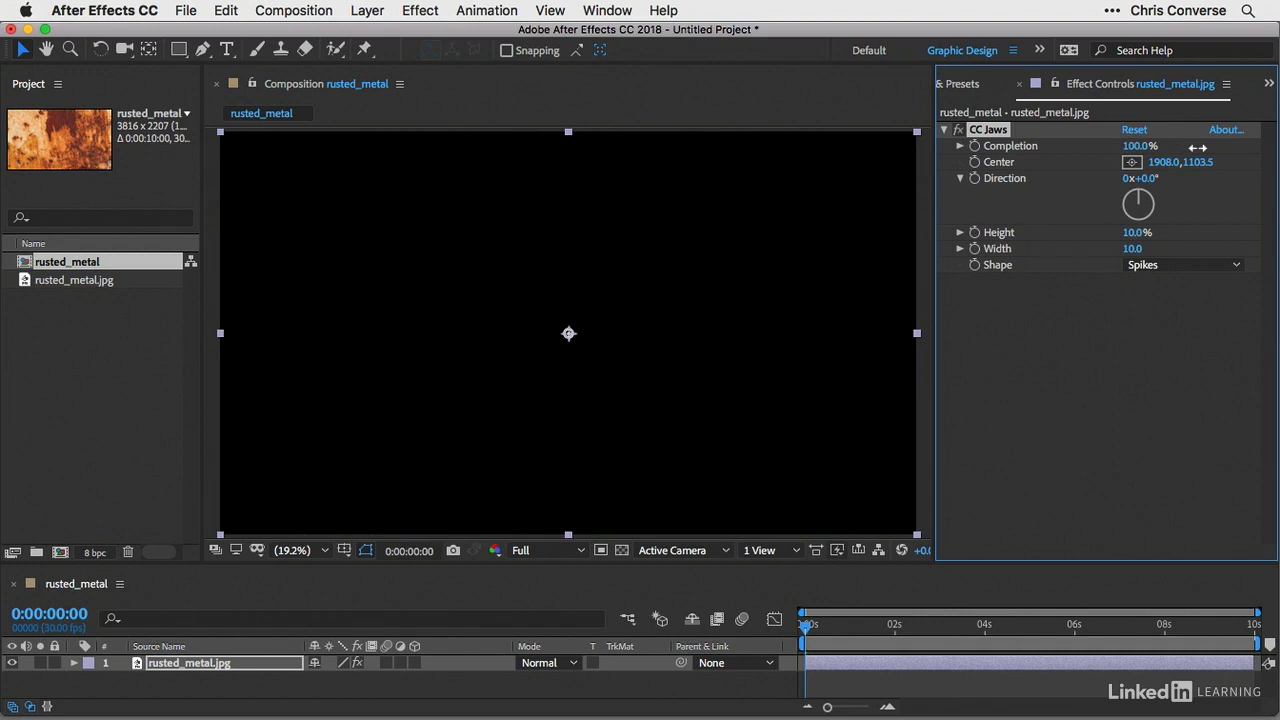
left_click_drag(1197, 147, 1119, 147)
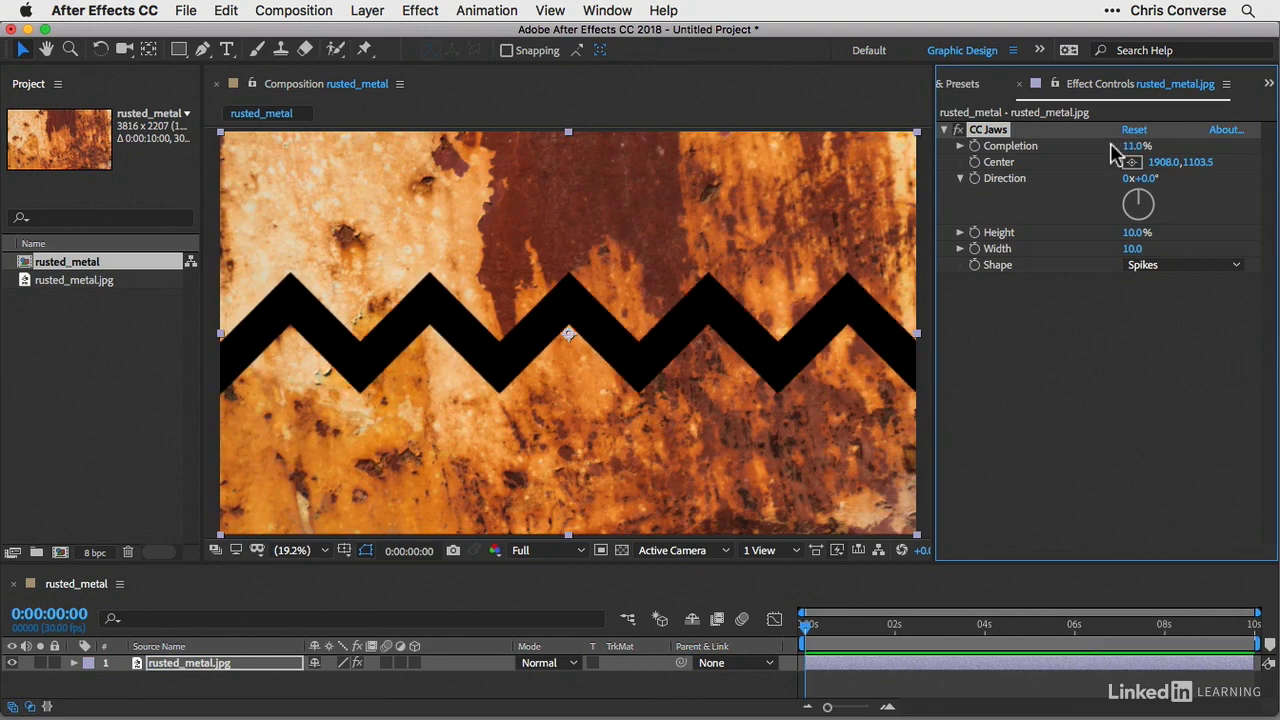
left_click_drag(1145, 179, 1120, 233)
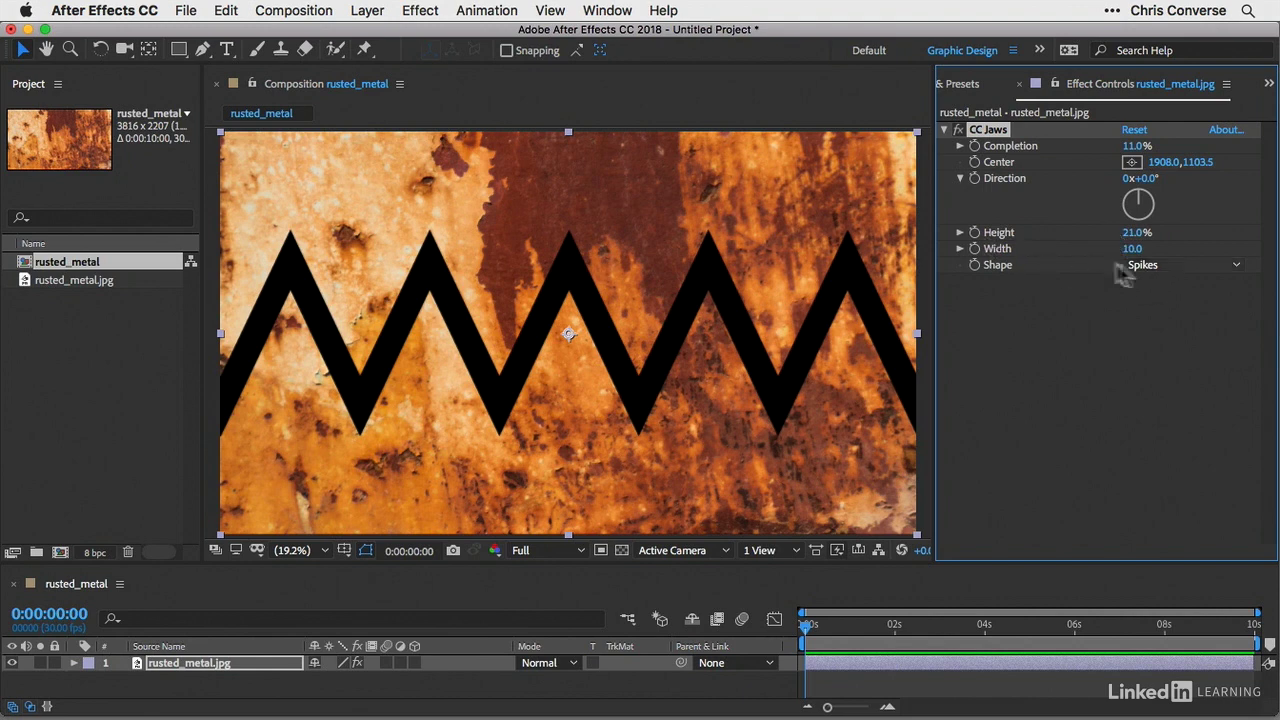
- Try the RoboJaw and Block jaw shapes, adjusting tooth height and width
left_click(1148, 267)
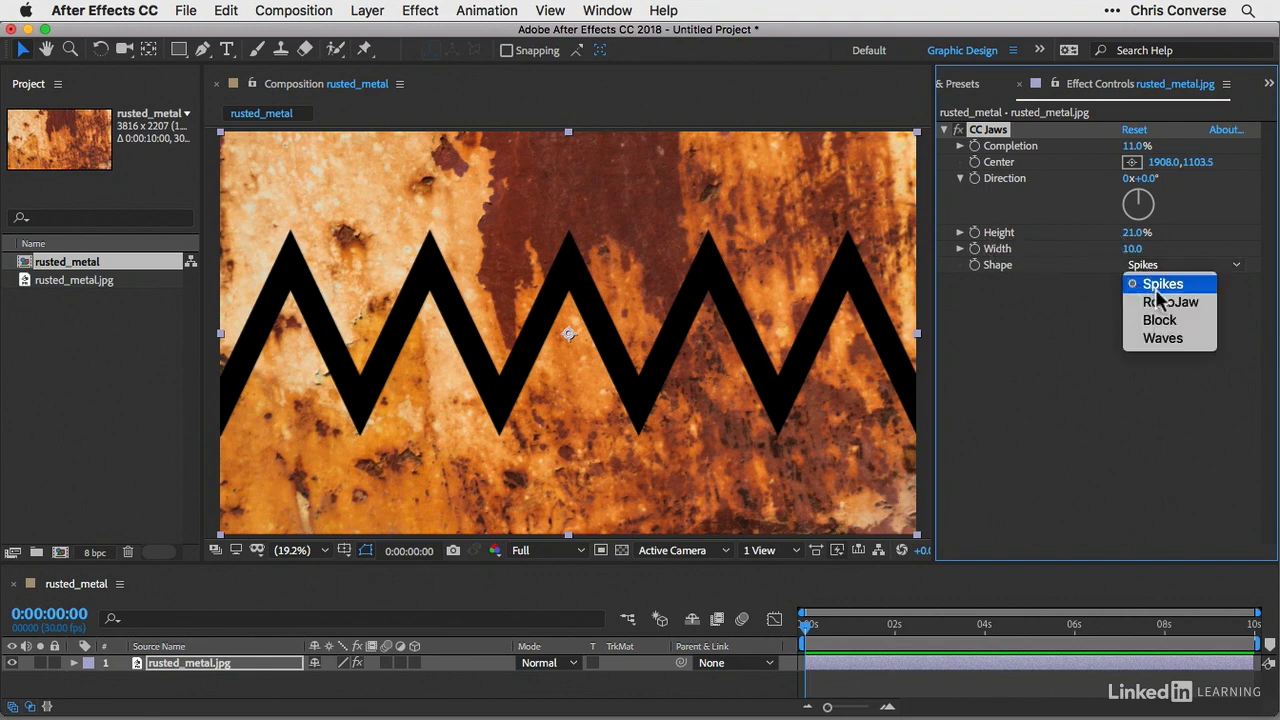
left_click(1168, 303)
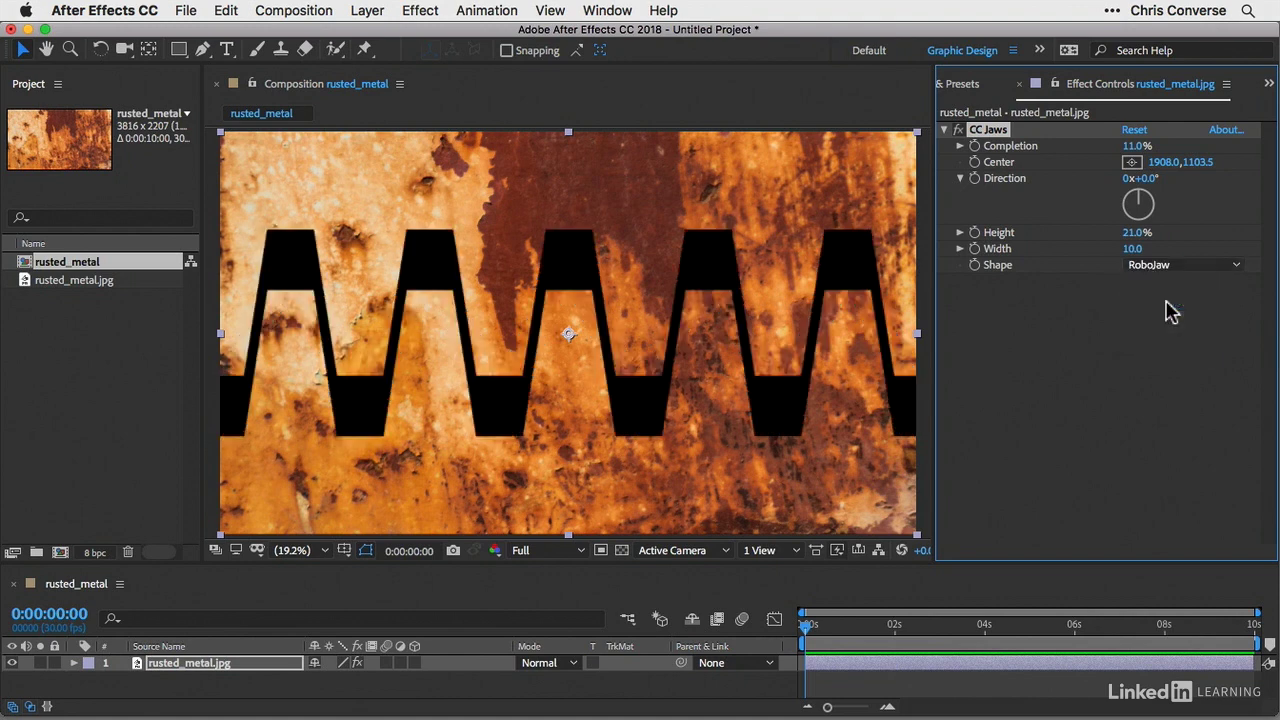
left_click_drag(1130, 232, 1183, 258)
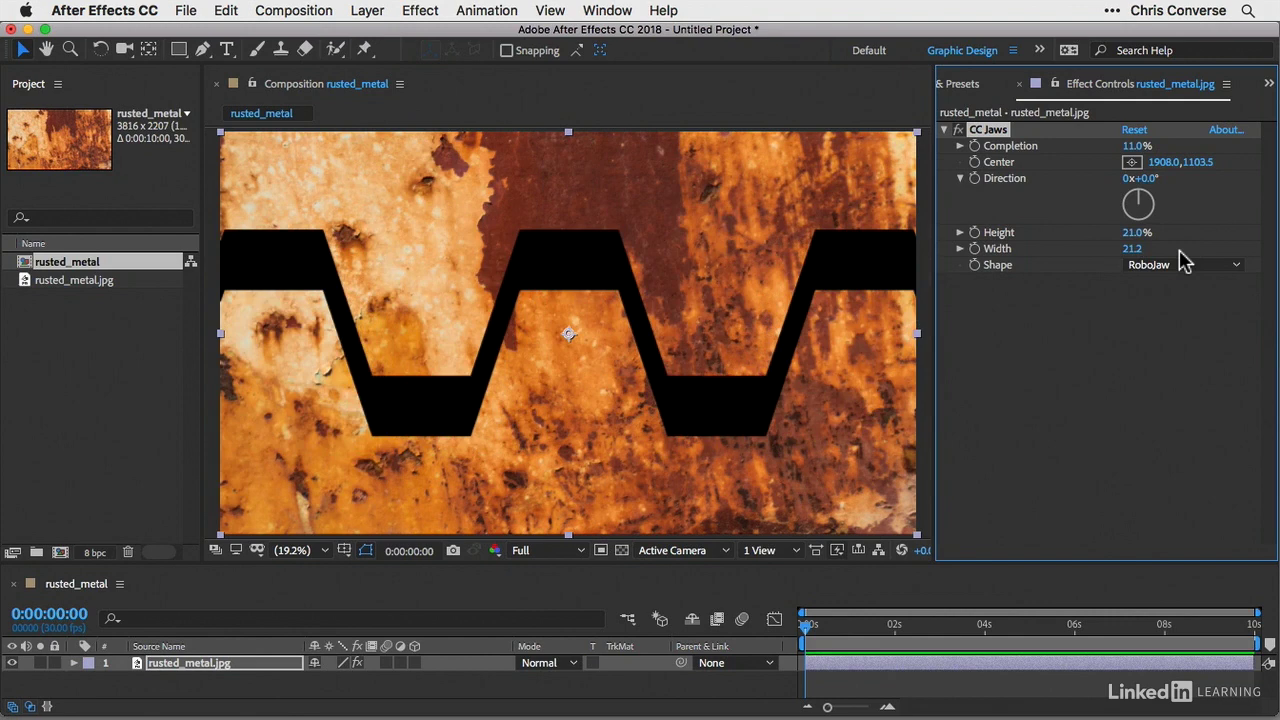
left_click(1160, 266)
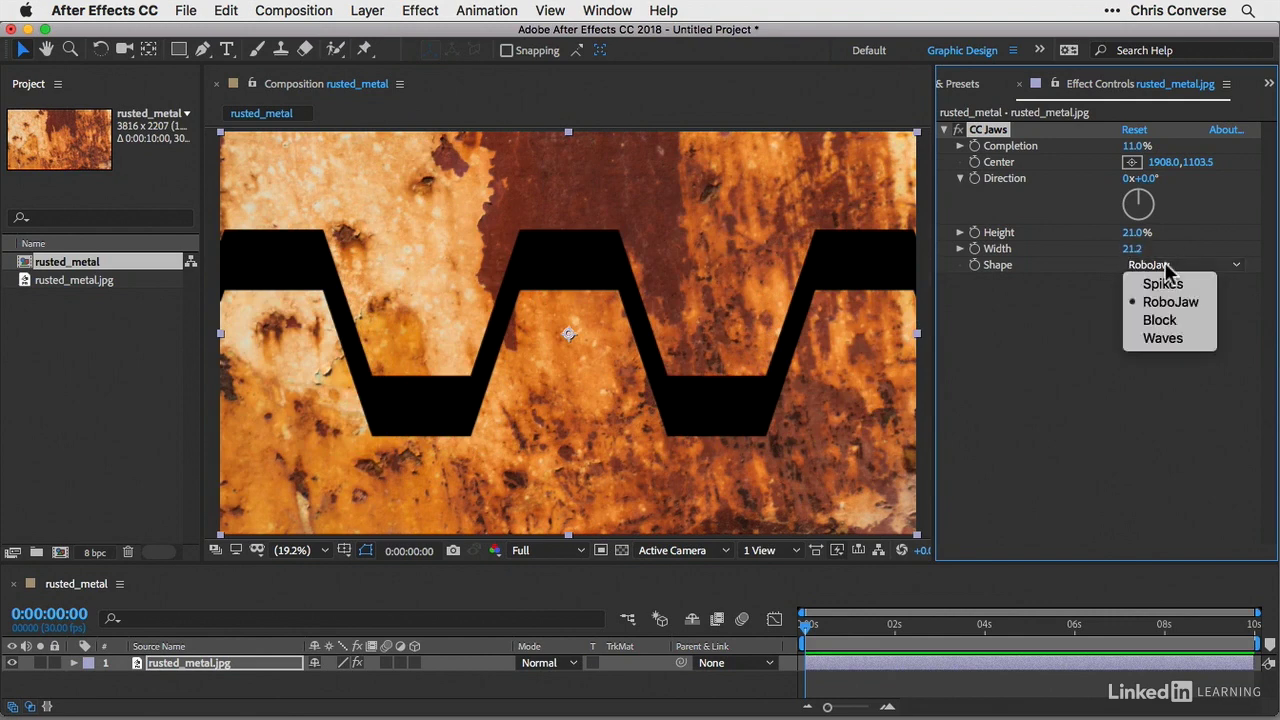
left_click(1170, 319)
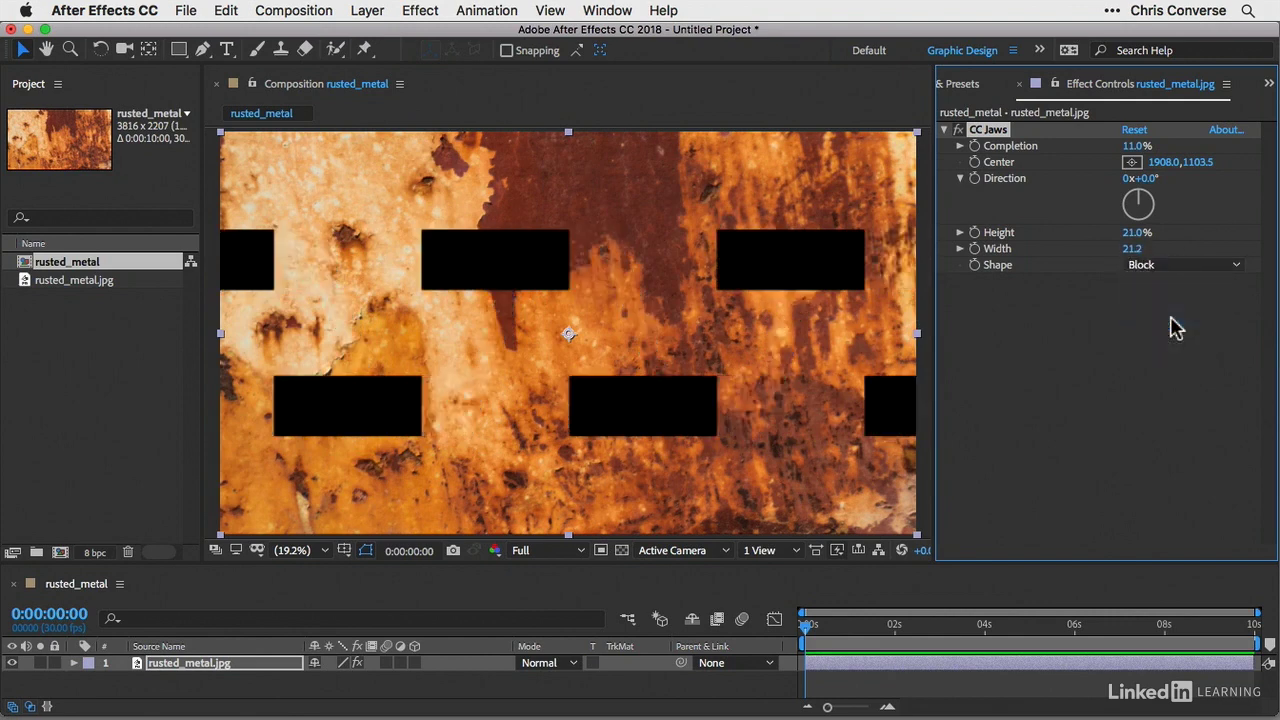
left_click_drag(1130, 256, 1118, 233)
- Switch the jaw shape to Waves with Height 37% and Width 16.2
left_click(1148, 265)
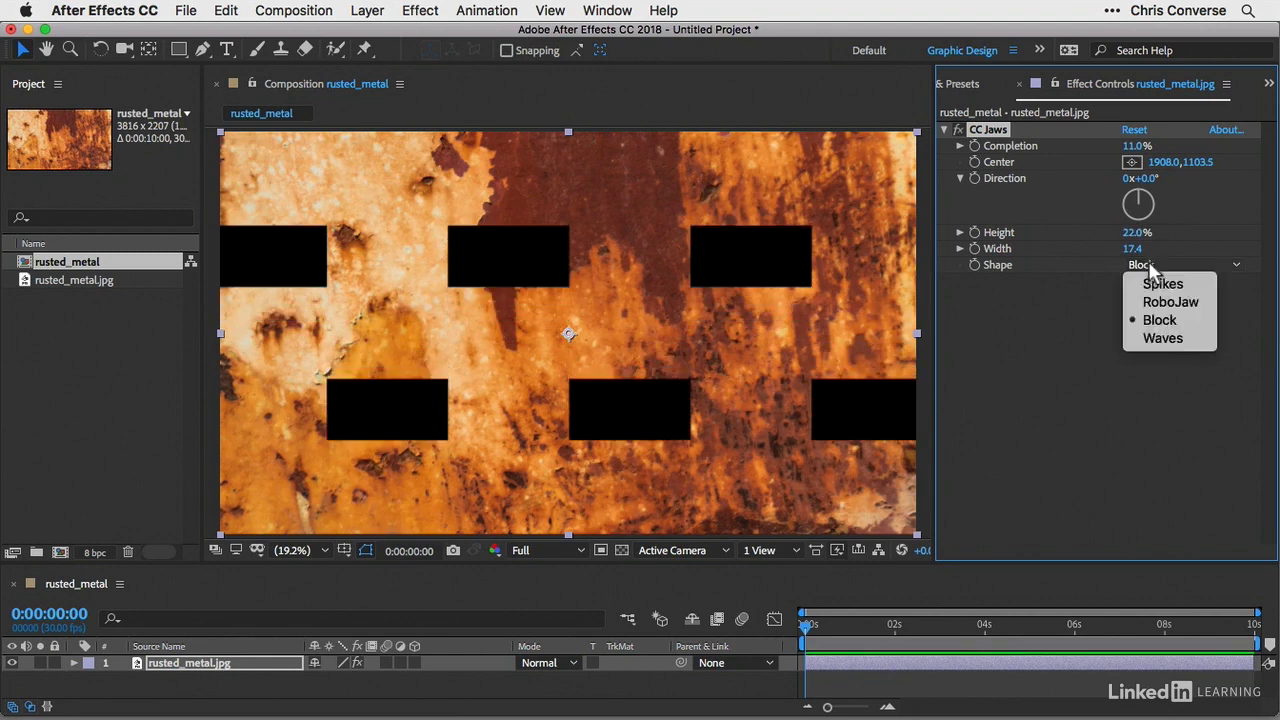
left_click(1163, 339)
mouse_move(1128, 250)
left_mouse_down()
mouse_move(1160, 234)
mouse_move(1115, 234)
mouse_move(1152, 240)
left_mouse_up()
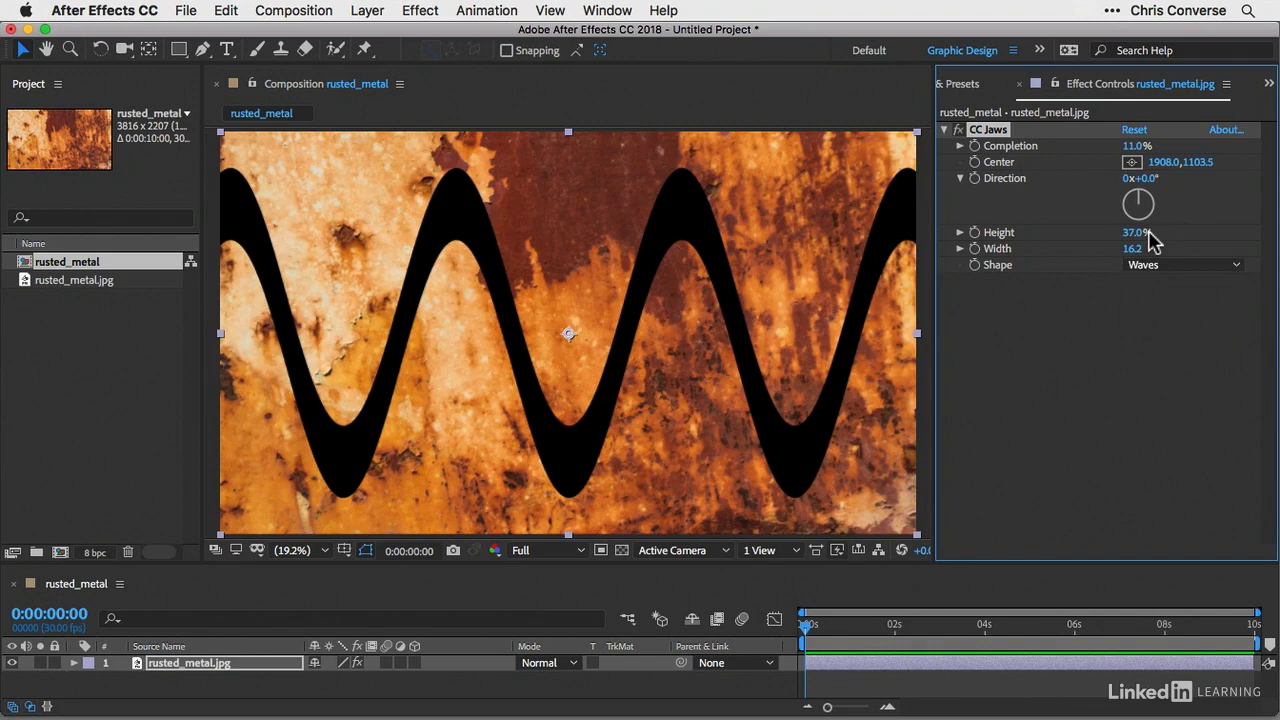
- Reset CC Jaws, then set Completion 47%, Height 9% and Width 4
left_click(1134, 131)
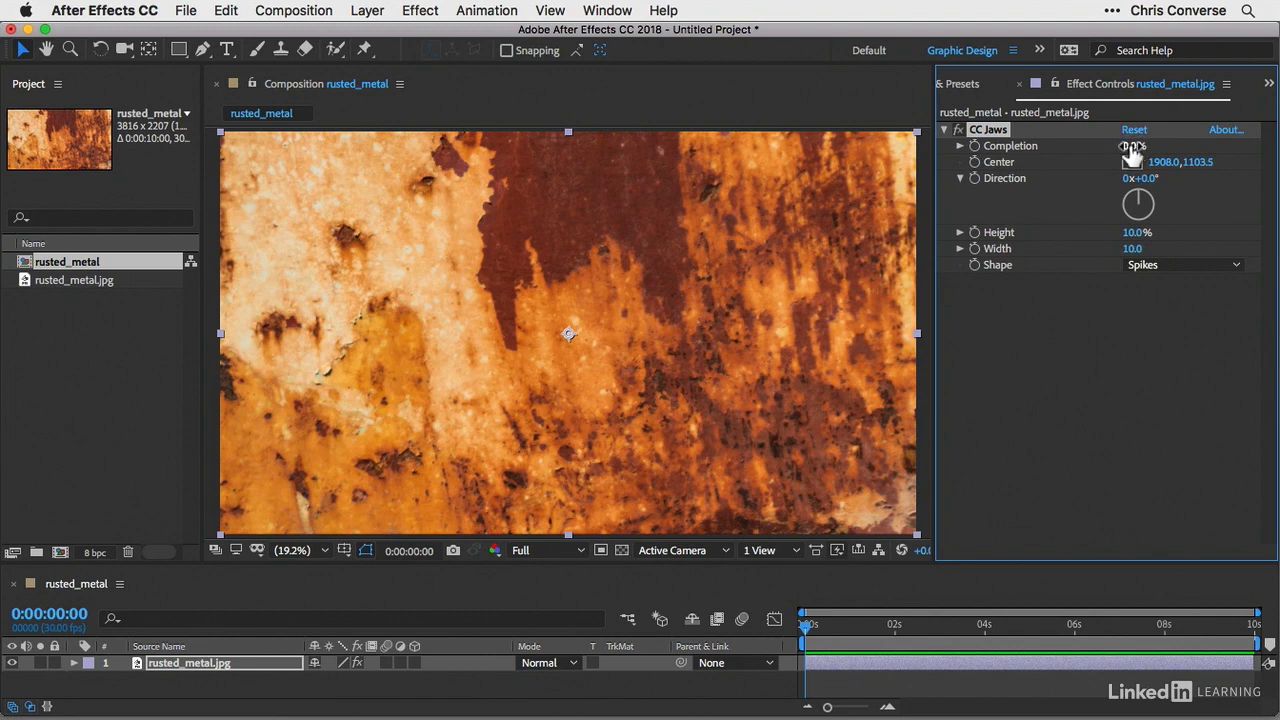
left_click_drag(1132, 146, 1178, 148)
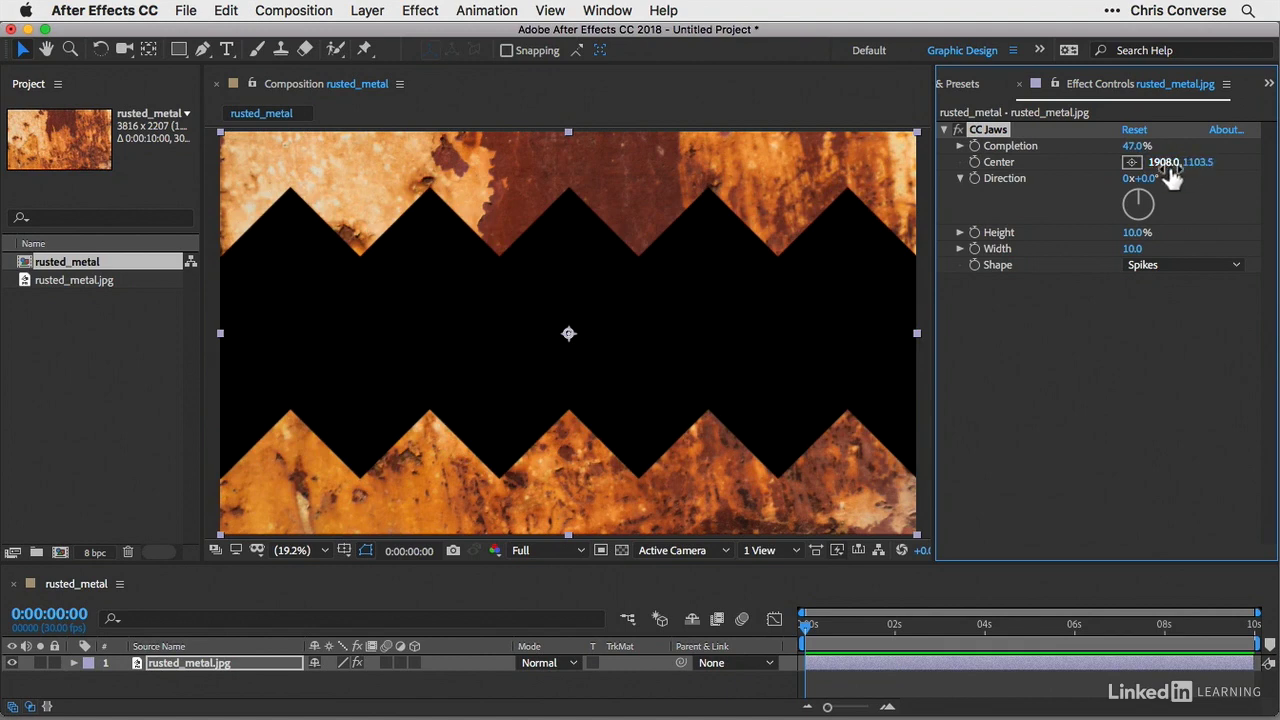
left_click_drag(1131, 232, 1130, 239)
left_click(1129, 238)
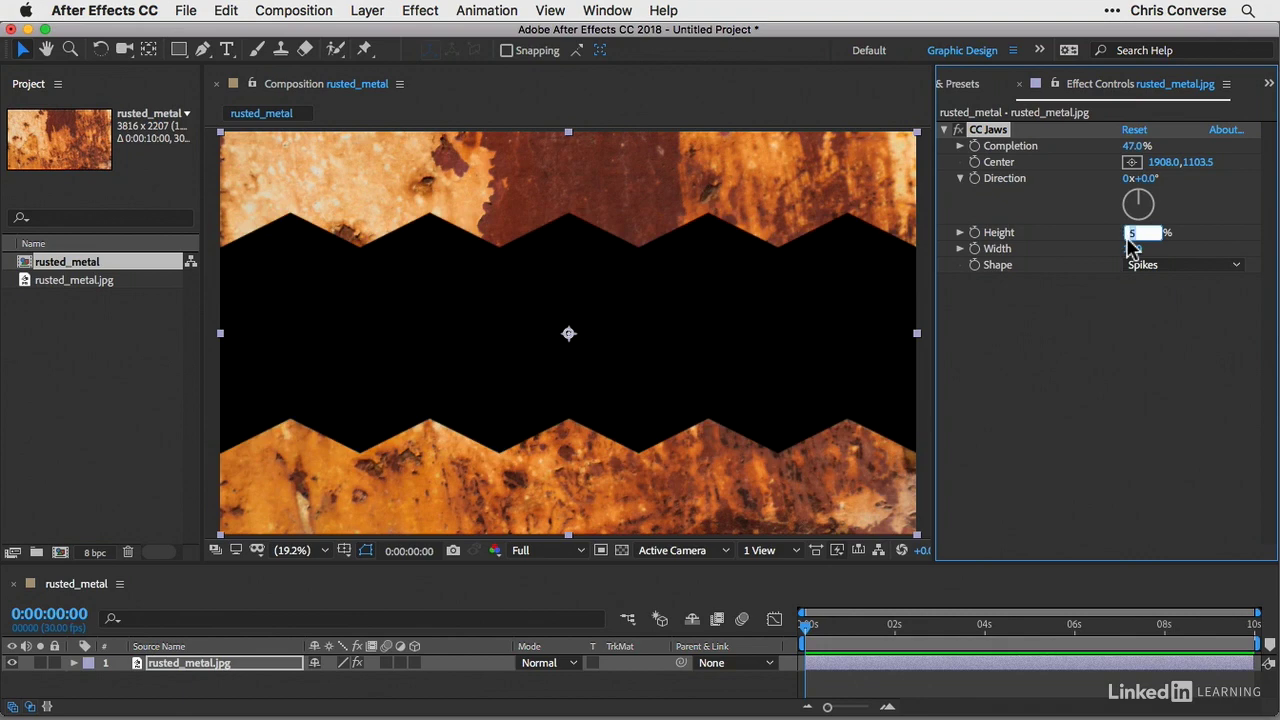
type("9")
key("Tab")
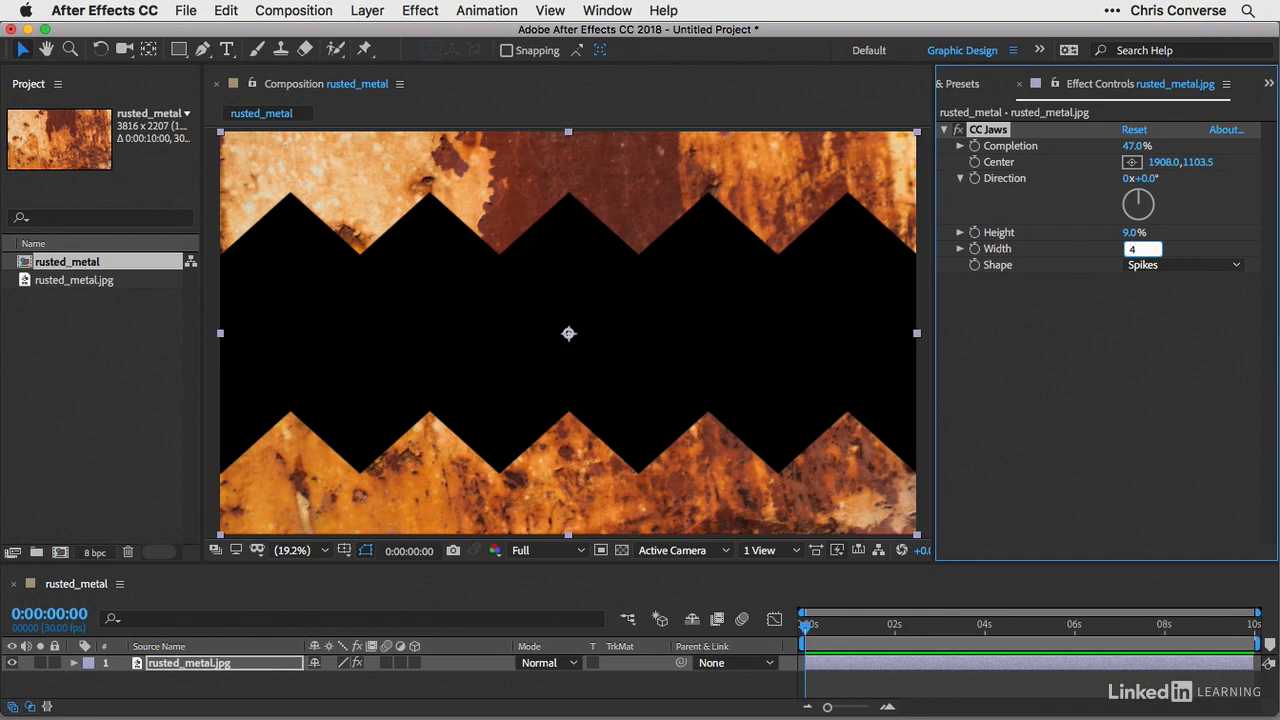
key("Tab")
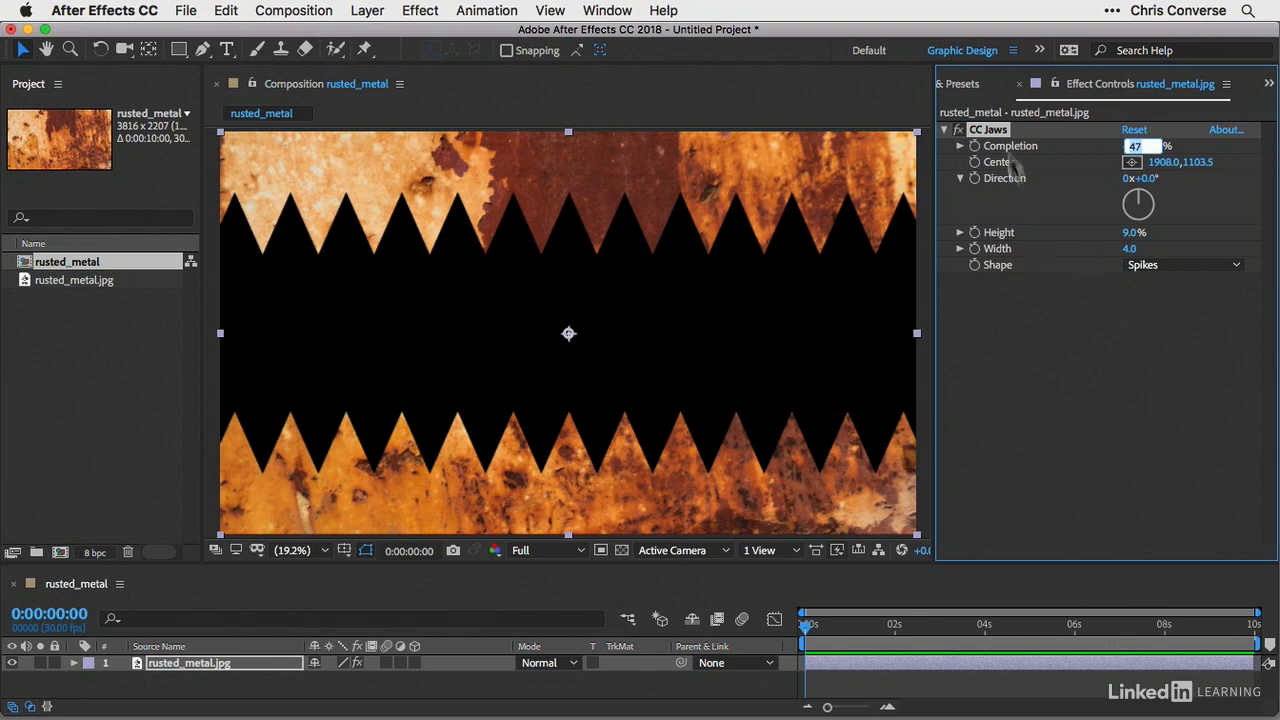
- Search the effects for 'roughen' and add Roughen Edges to the rusted_metal.jpg layer
left_click(963, 85)
left_click(997, 114)
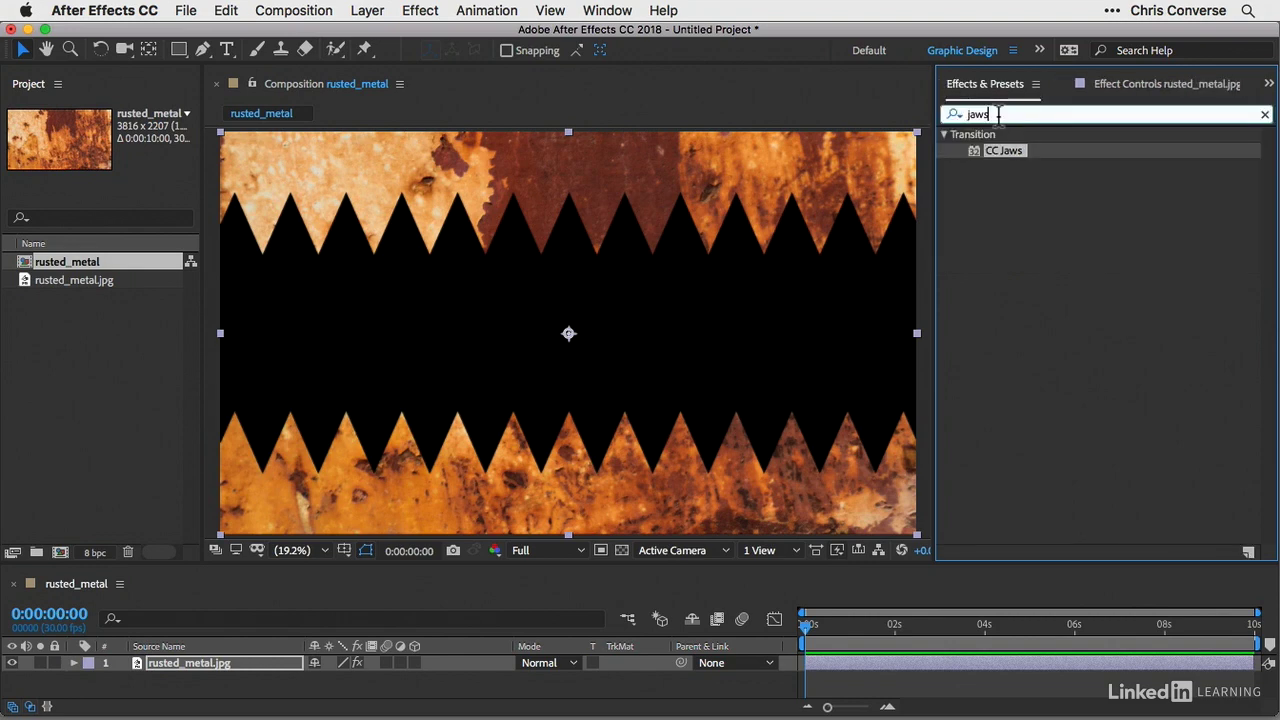
key("BackSpace")
key("BackSpace")
key("BackSpace")
key("BackSpace")
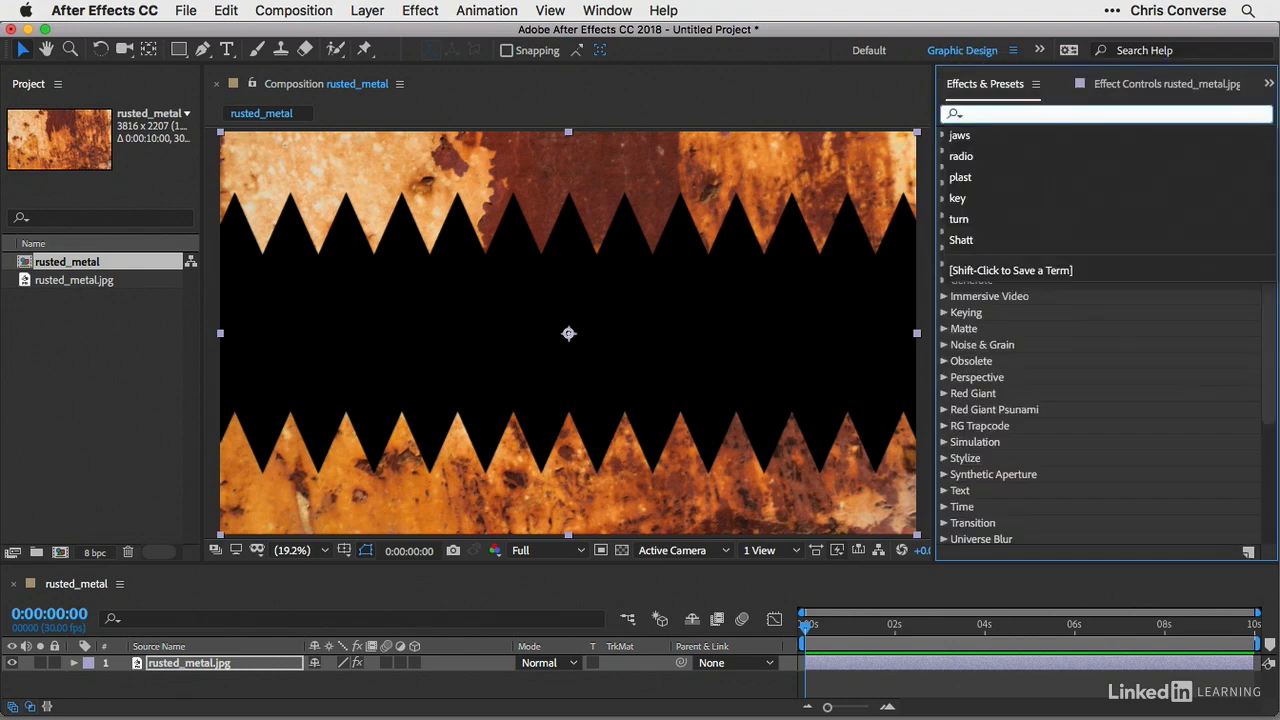
type("rough")
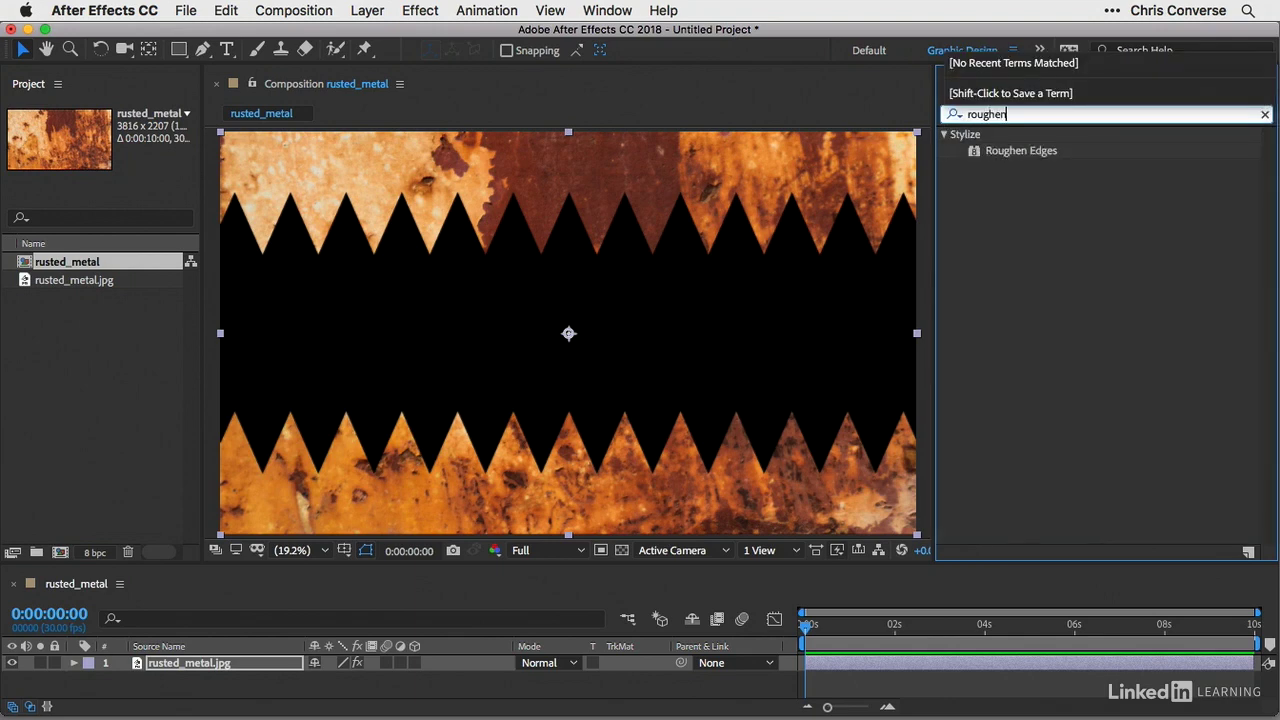
type("en")
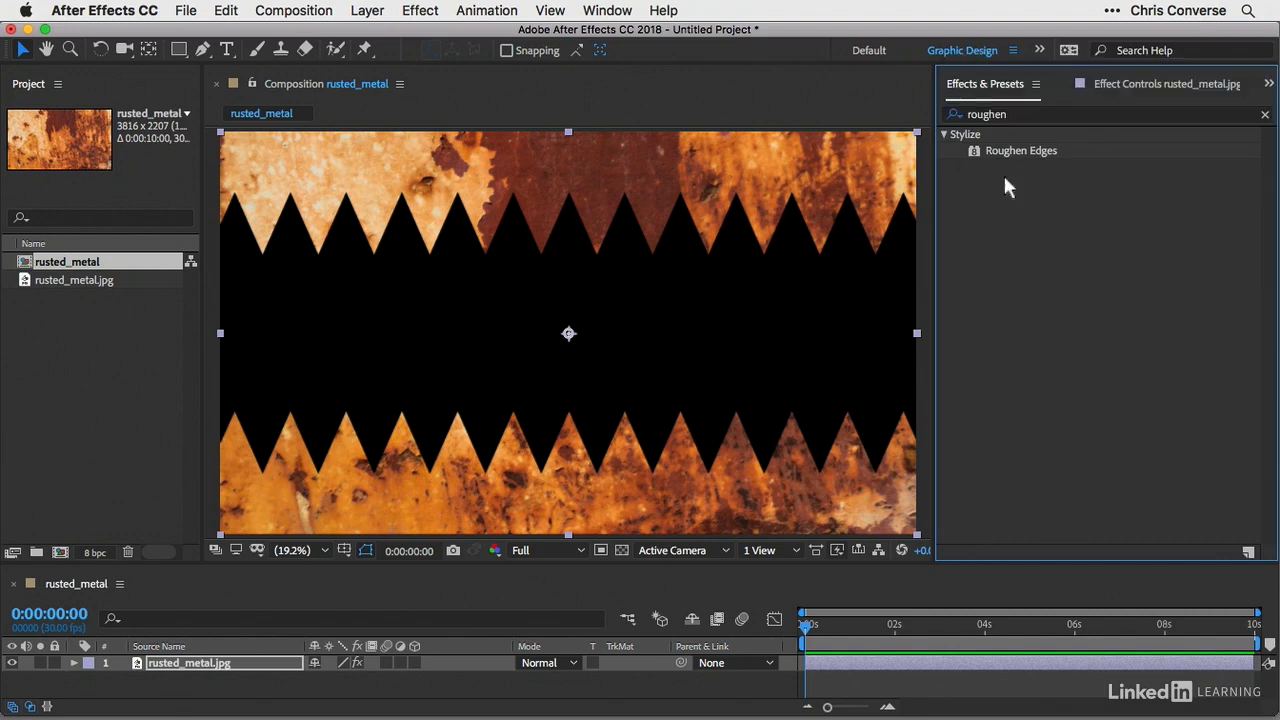
left_click(1008, 188)
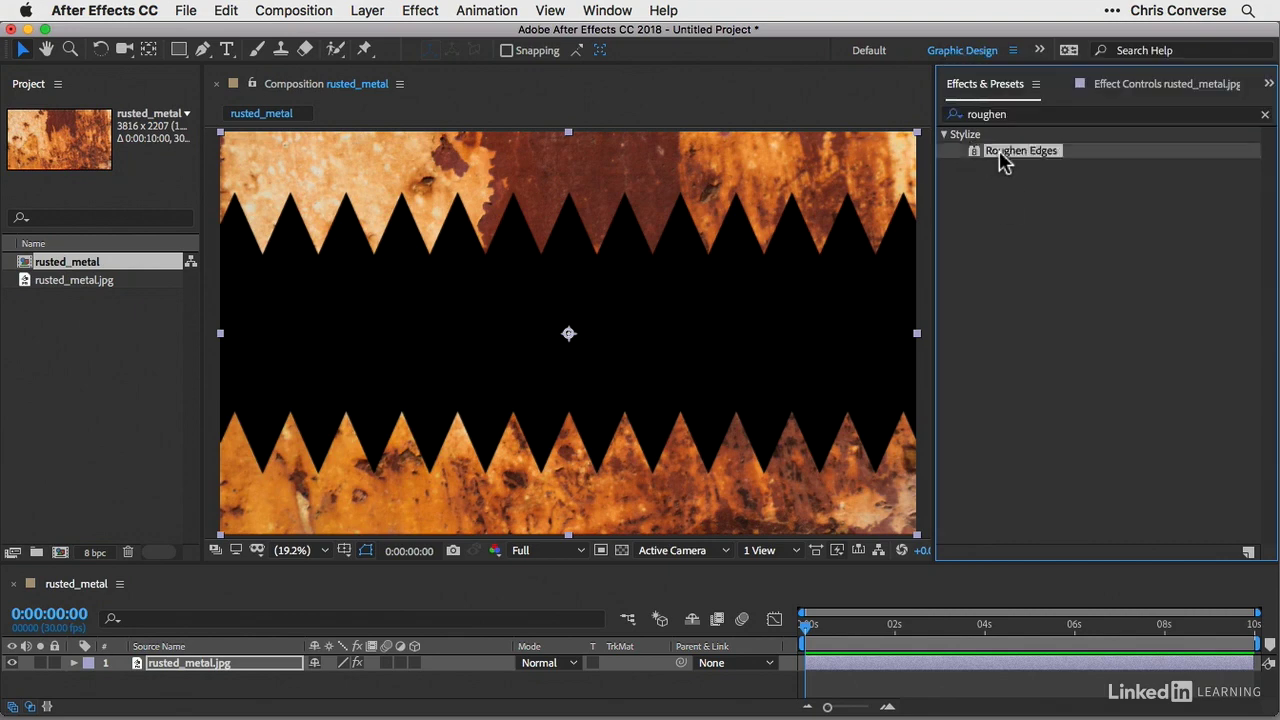
left_click_drag(1003, 163, 723, 186)
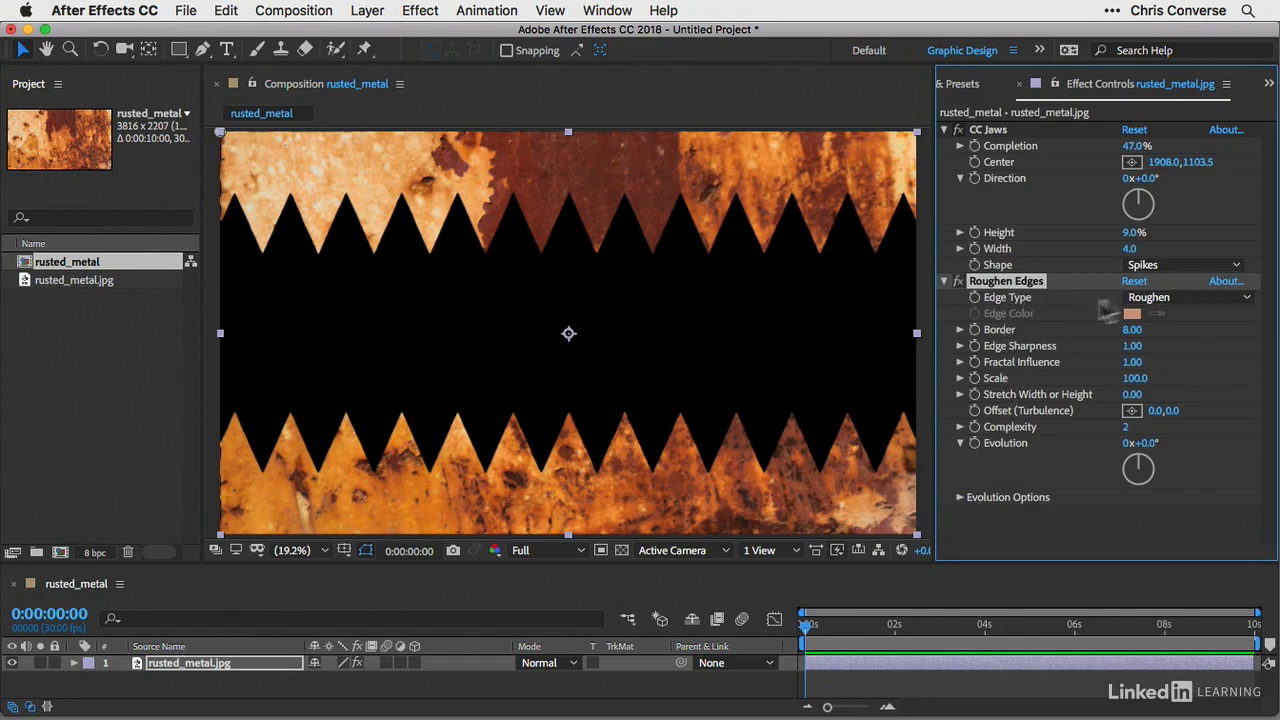
- Set the Roughen Edges type to Rusty and view the jaws centred at 25%
left_click(1166, 298)
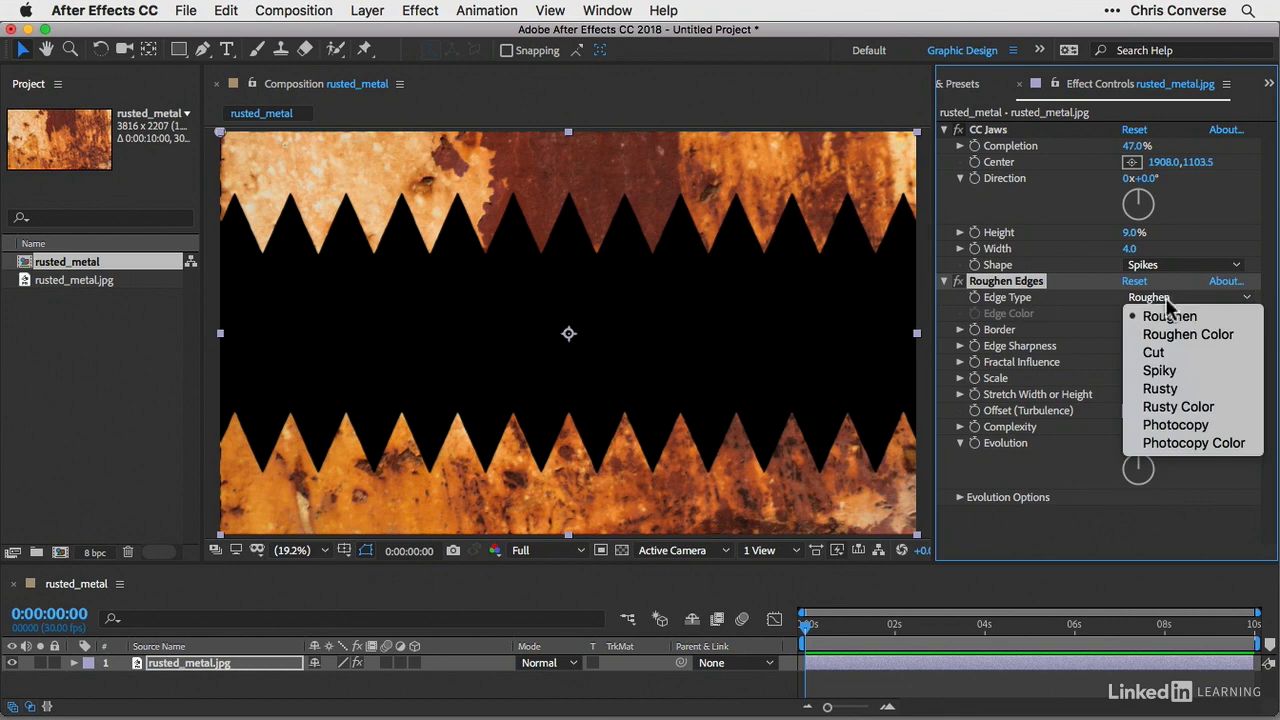
left_click(1160, 389)
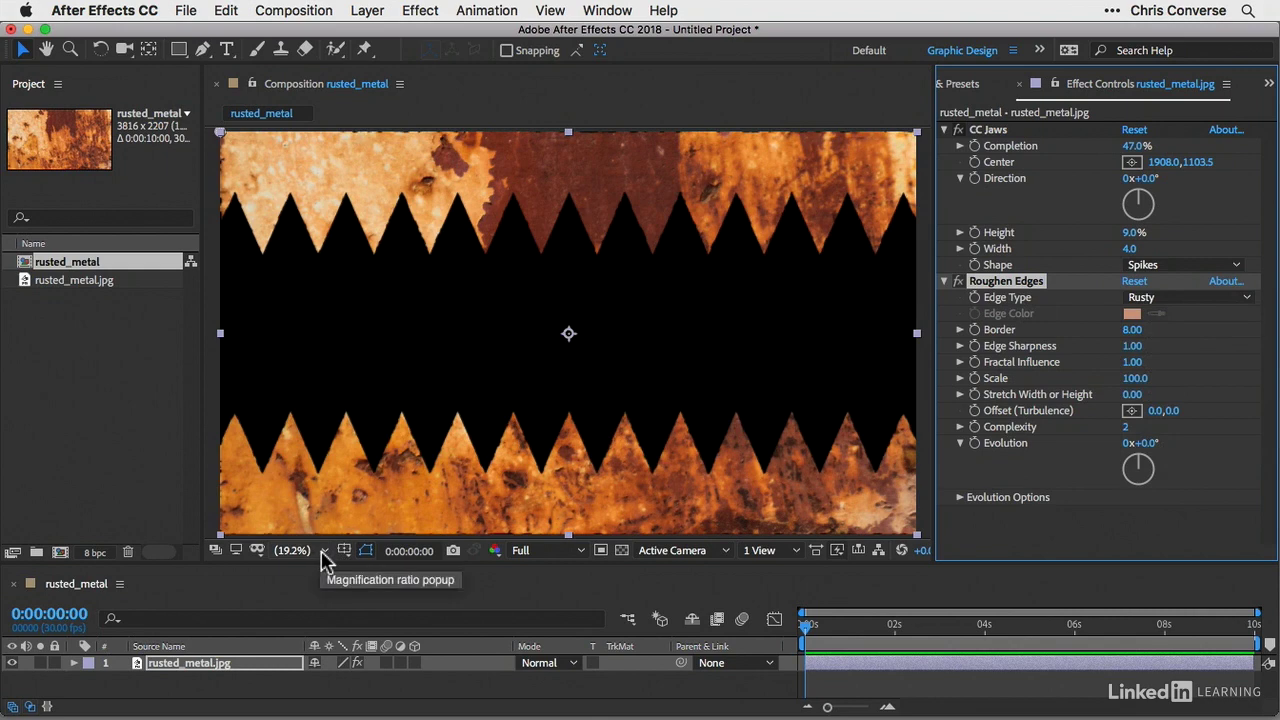
left_click(324, 559)
left_click(314, 352)
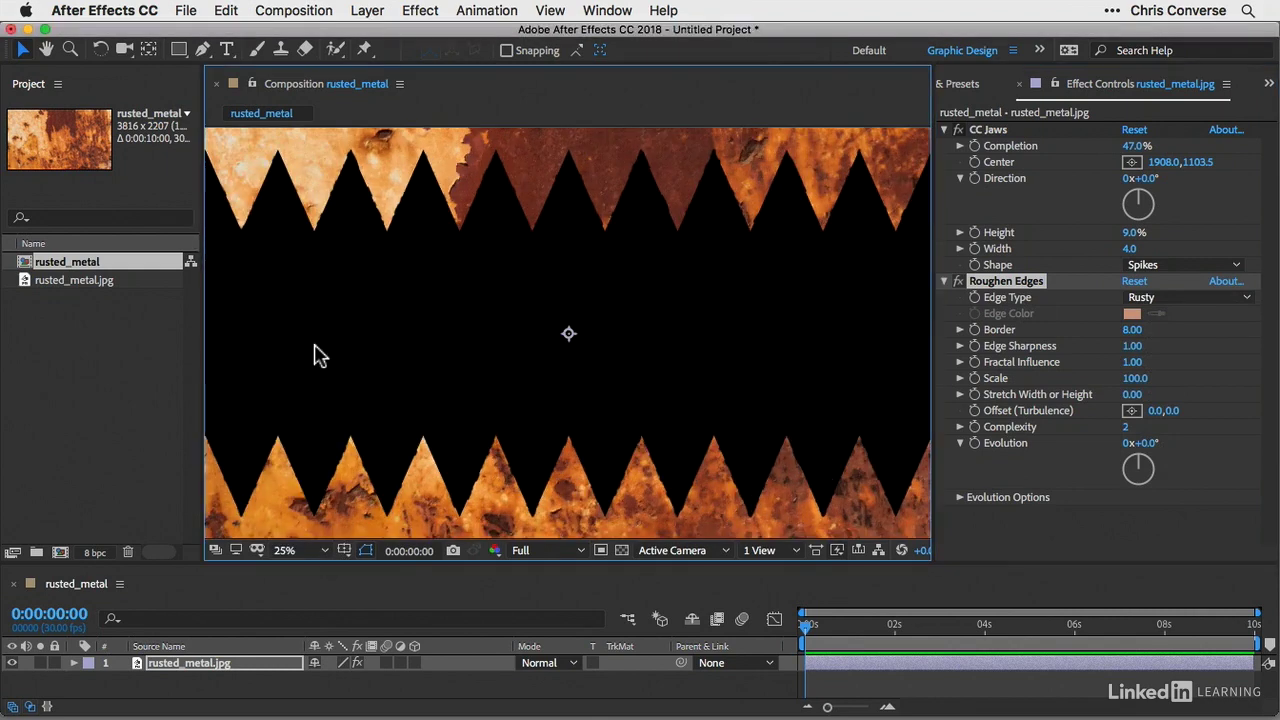
left_click_drag(555, 572, 555, 637)
key("h")
left_click_drag(566, 366, 557, 390)
key("v")
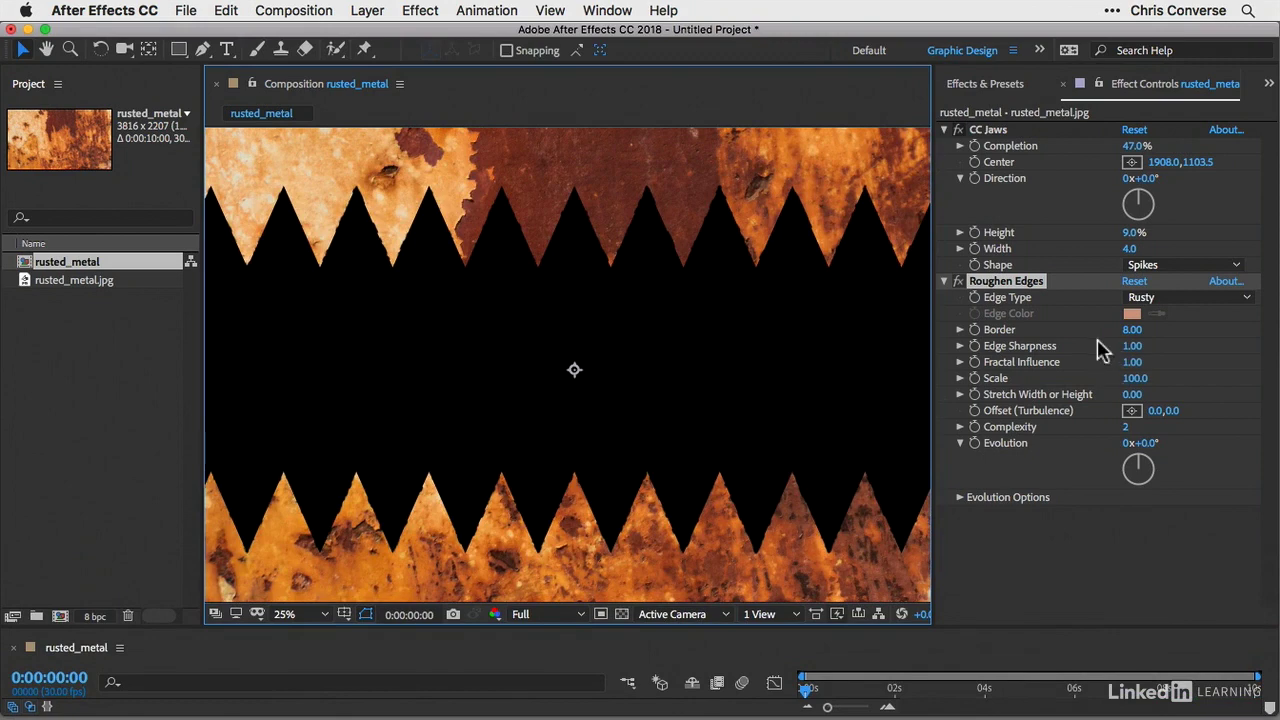
- Set Roughen Edges Border 20, Scale 115 and Evolution about 37°
left_click(1133, 330)
type("20")
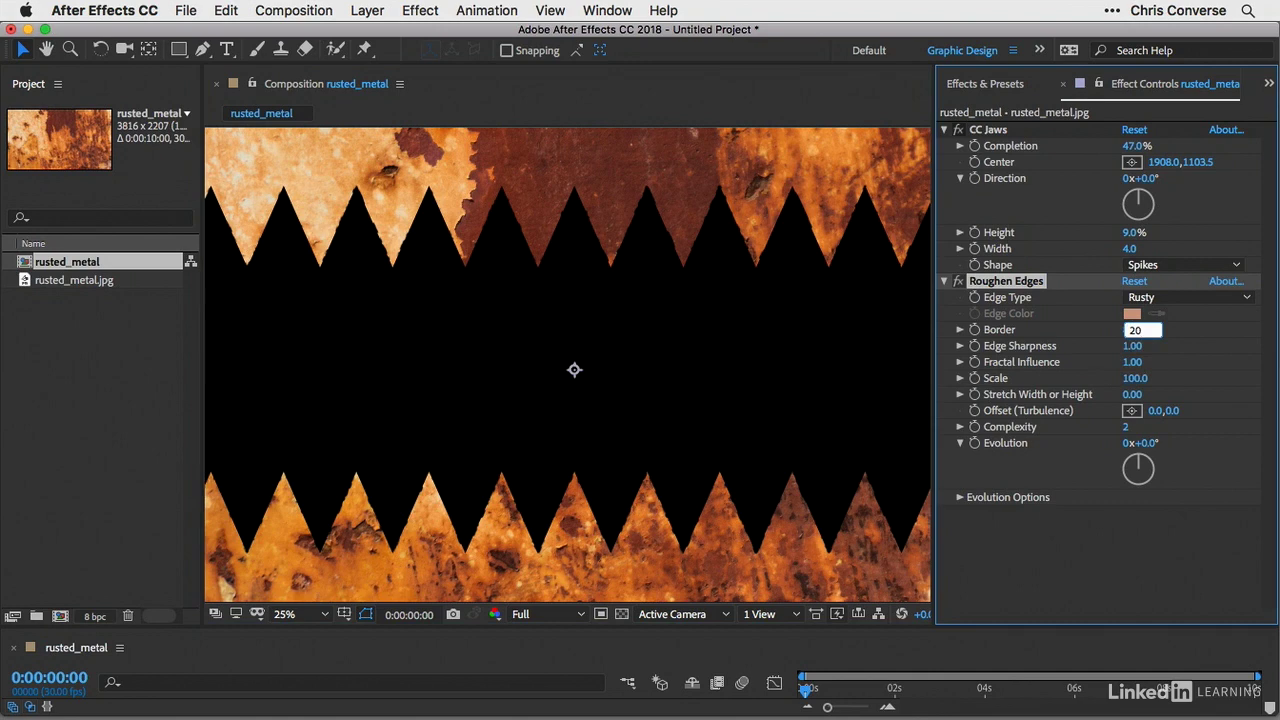
key("Tab")
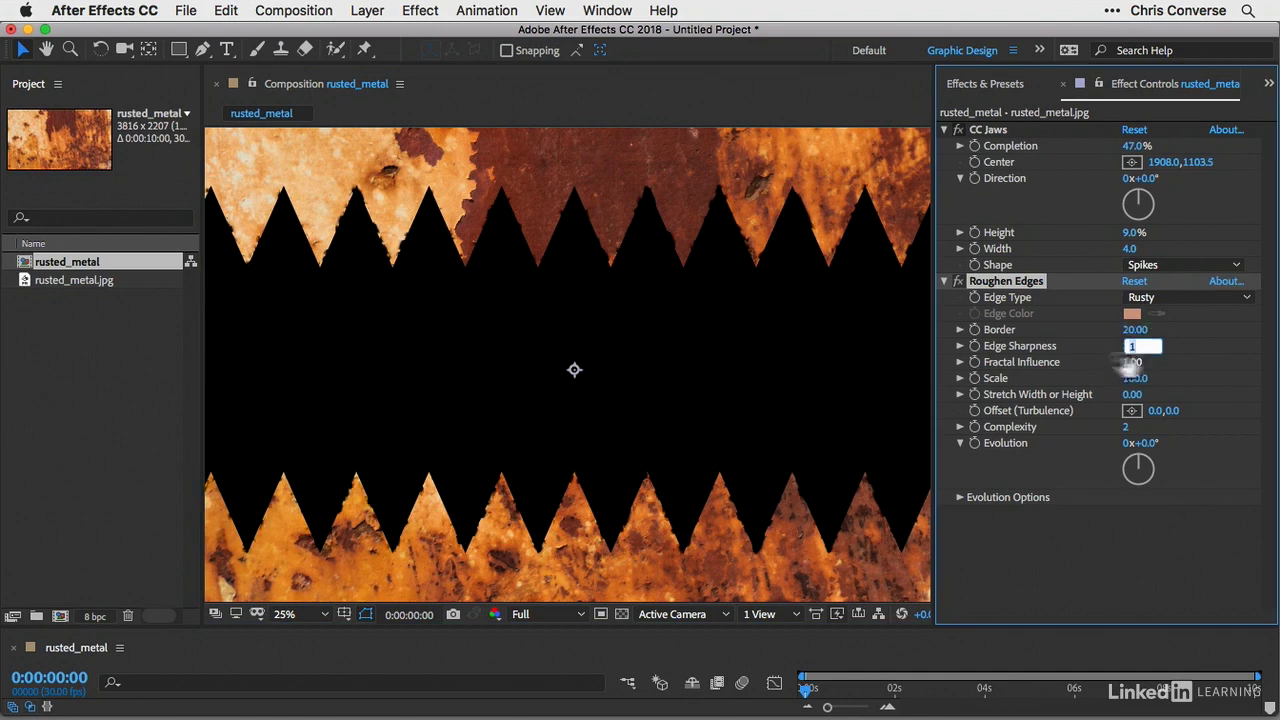
left_click(1132, 378)
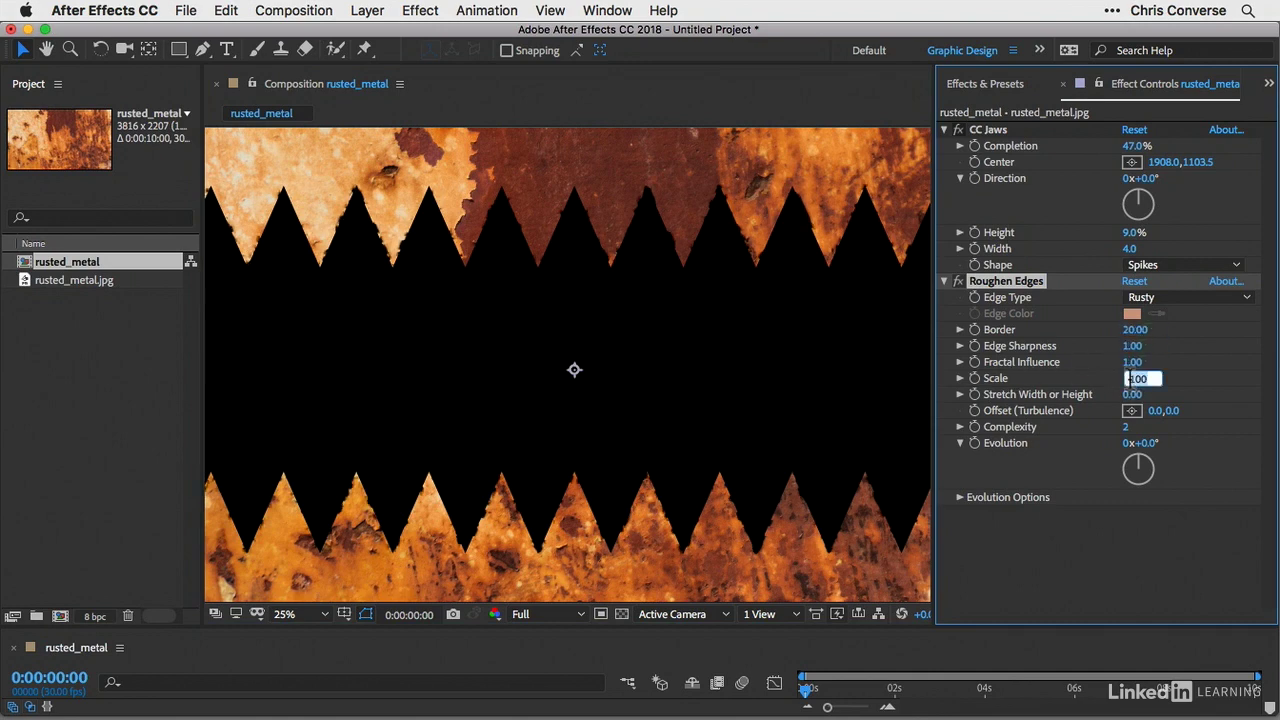
type("115.")
key("Tab")
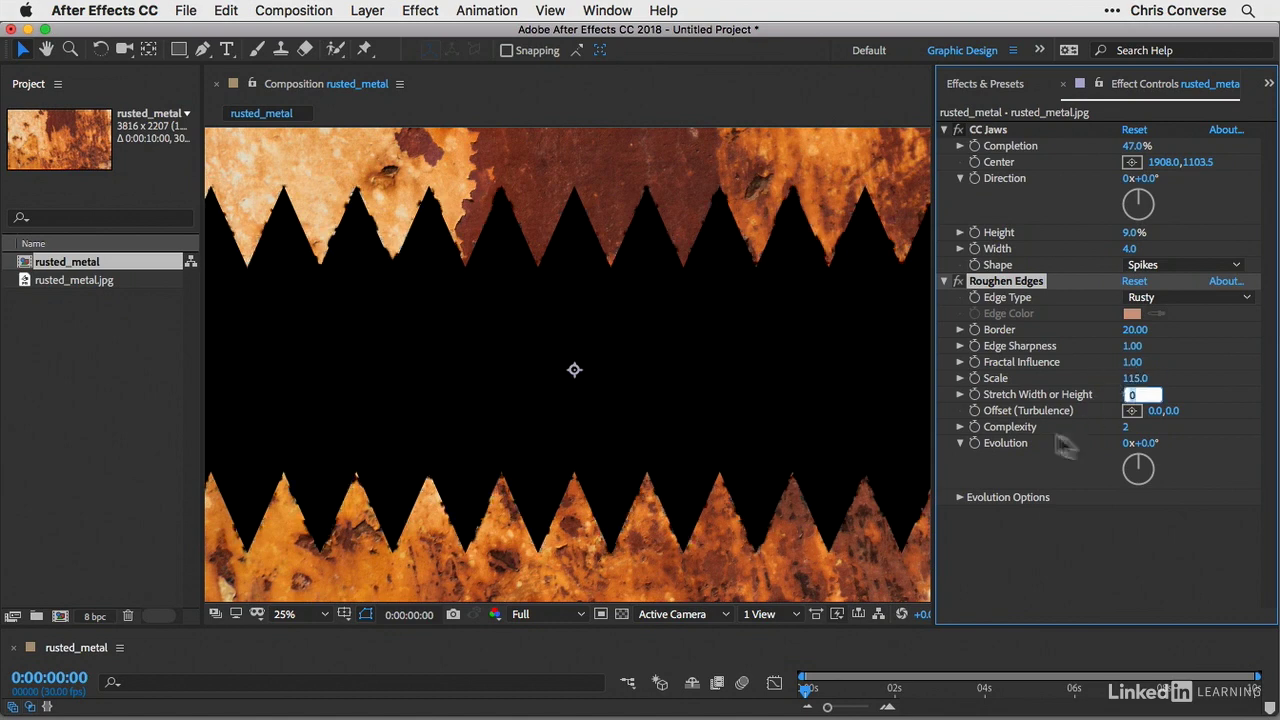
left_click_drag(1147, 445, 1160, 452)
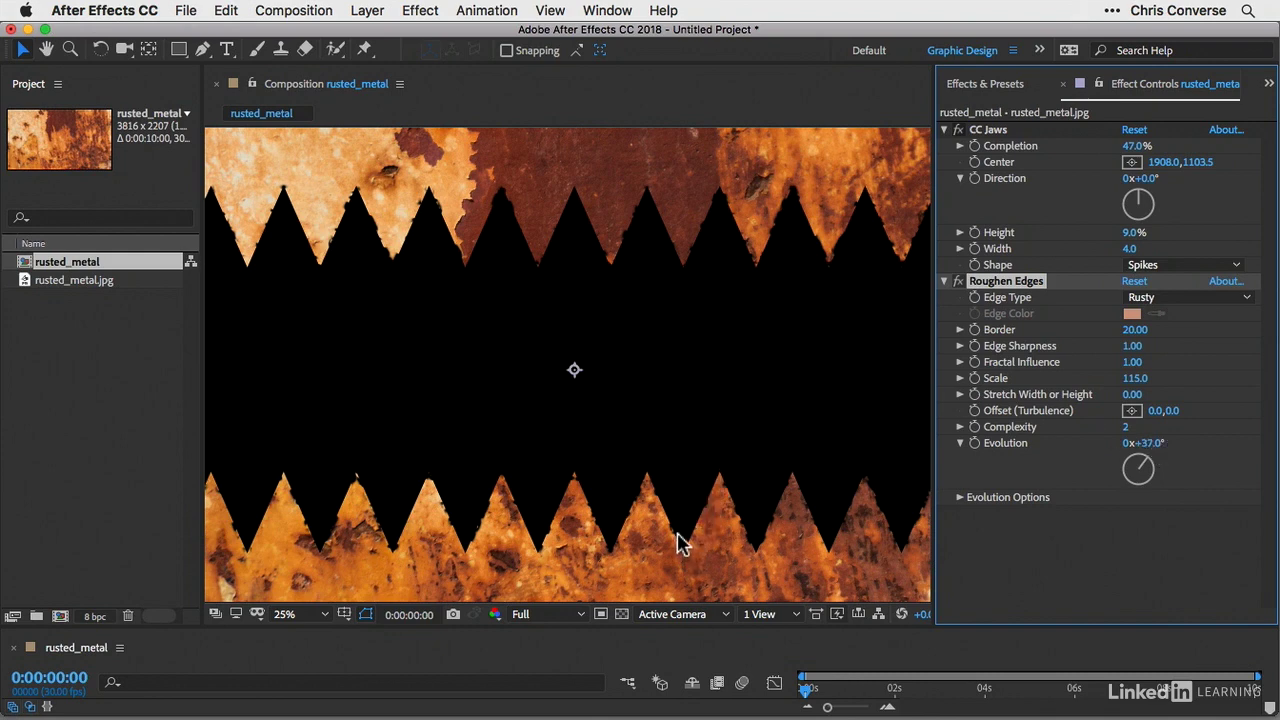
- Fit the composition in the viewer and enlarge the Timeline panel
left_click(322, 615)
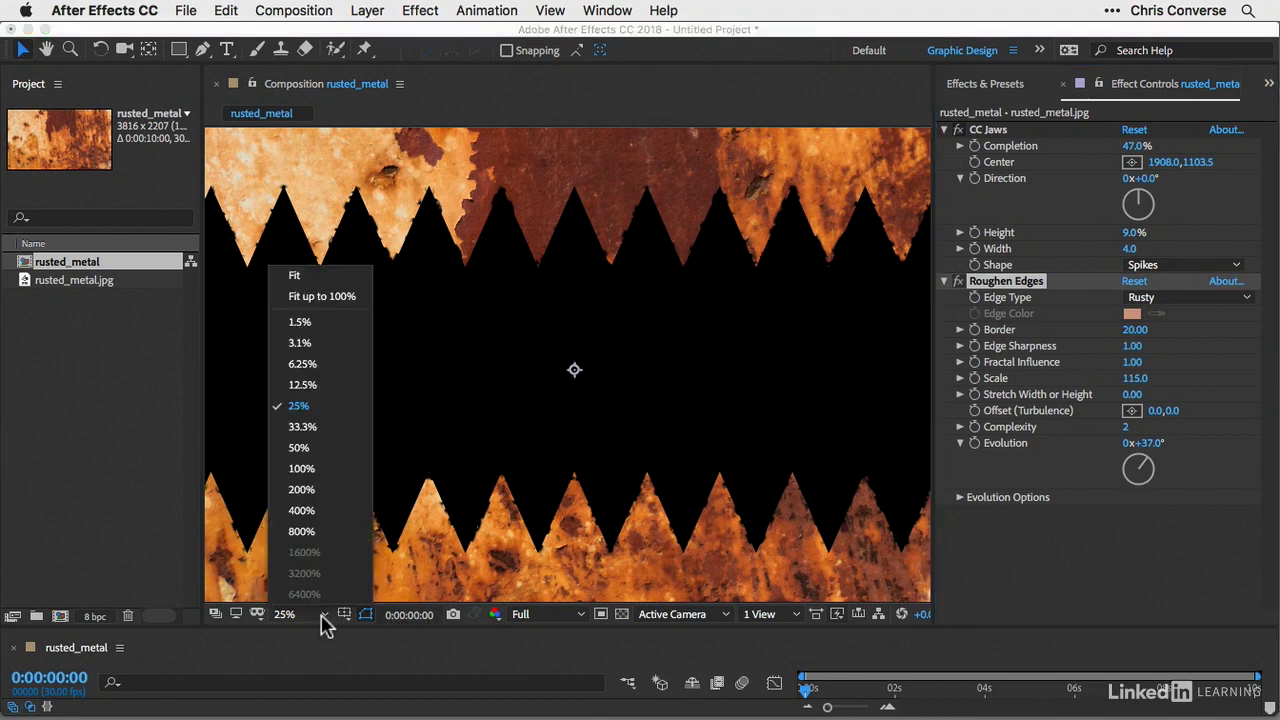
left_click(306, 276)
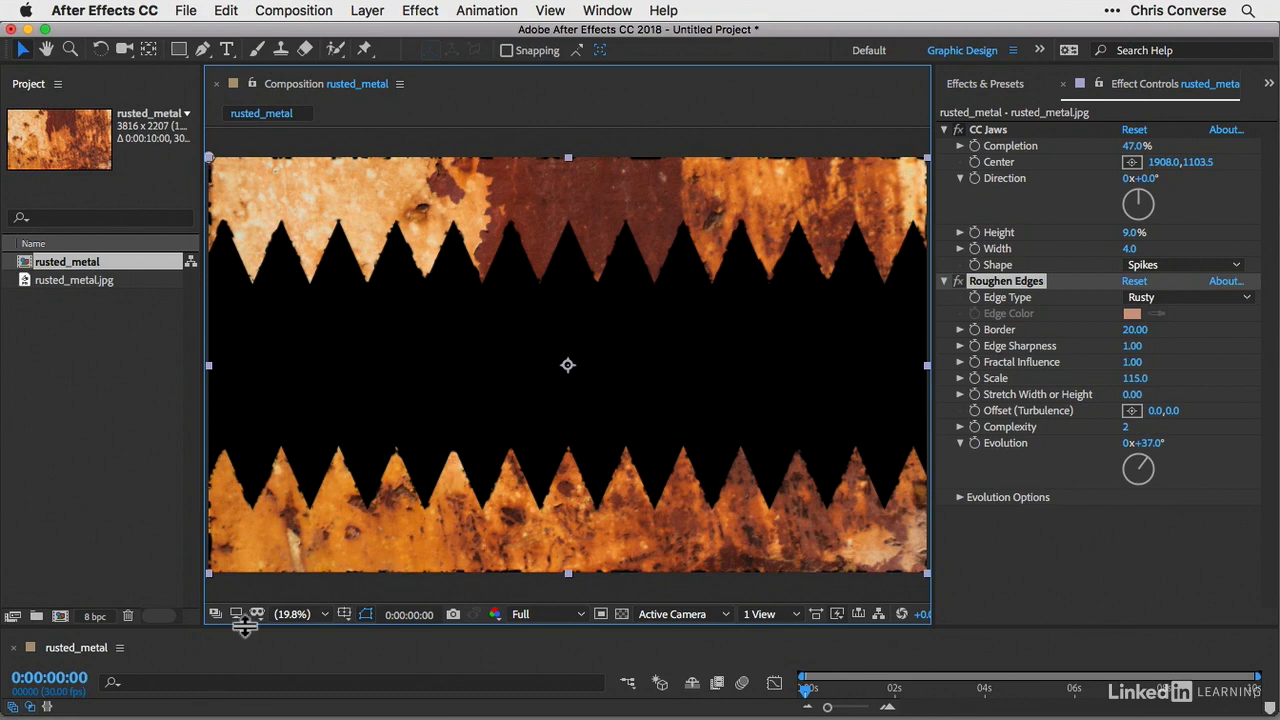
left_click_drag(245, 630, 244, 576)
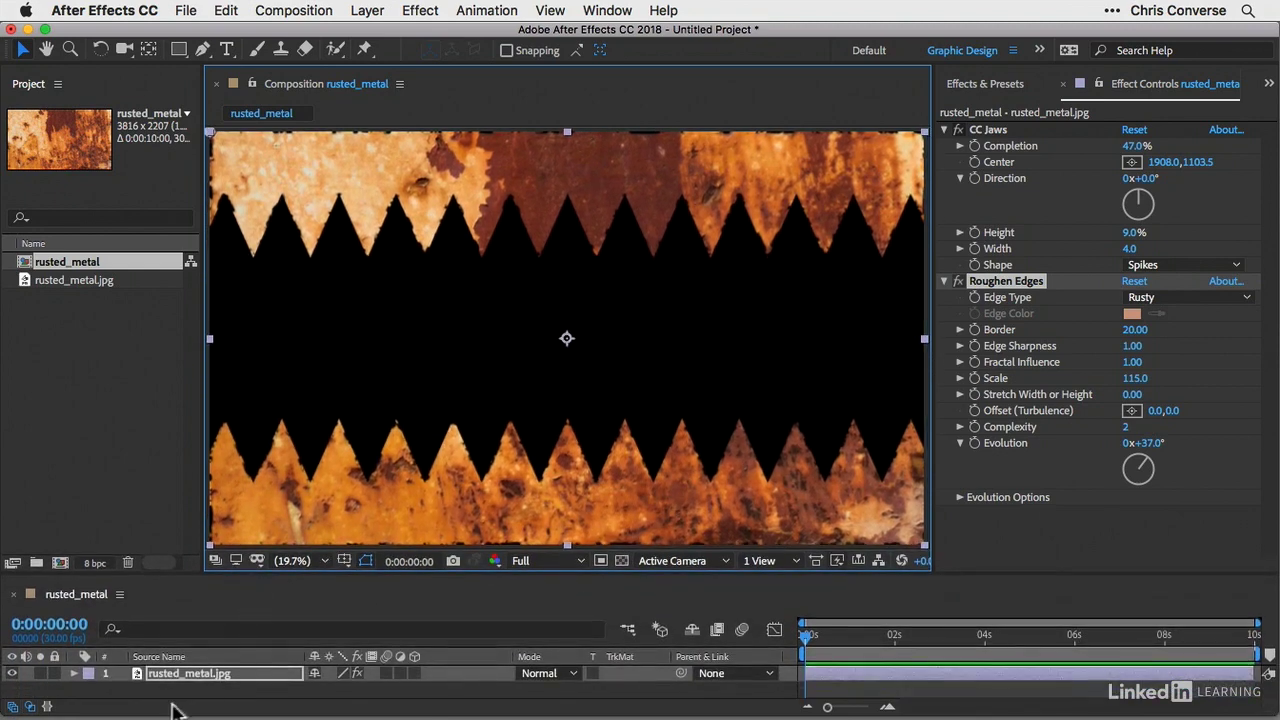
- Set the rusted_metal.jpg layer's Transform Scale to 103%
left_click(195, 675)
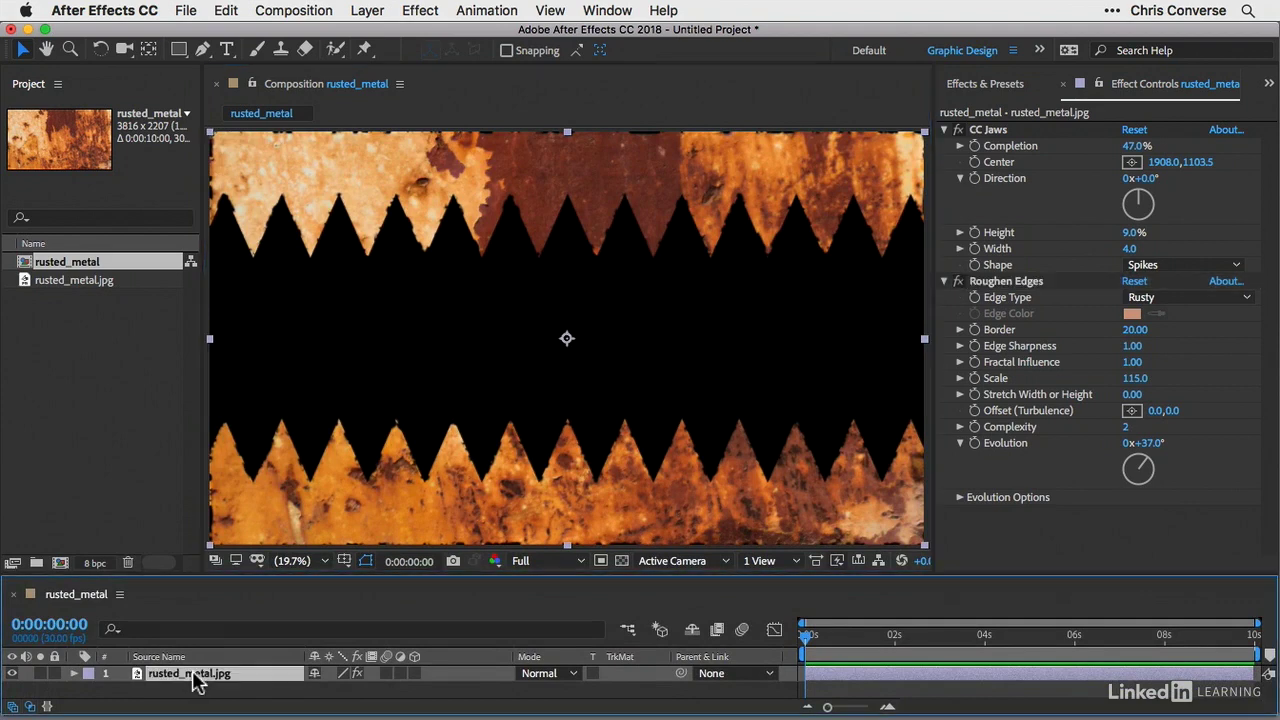
left_click(74, 673)
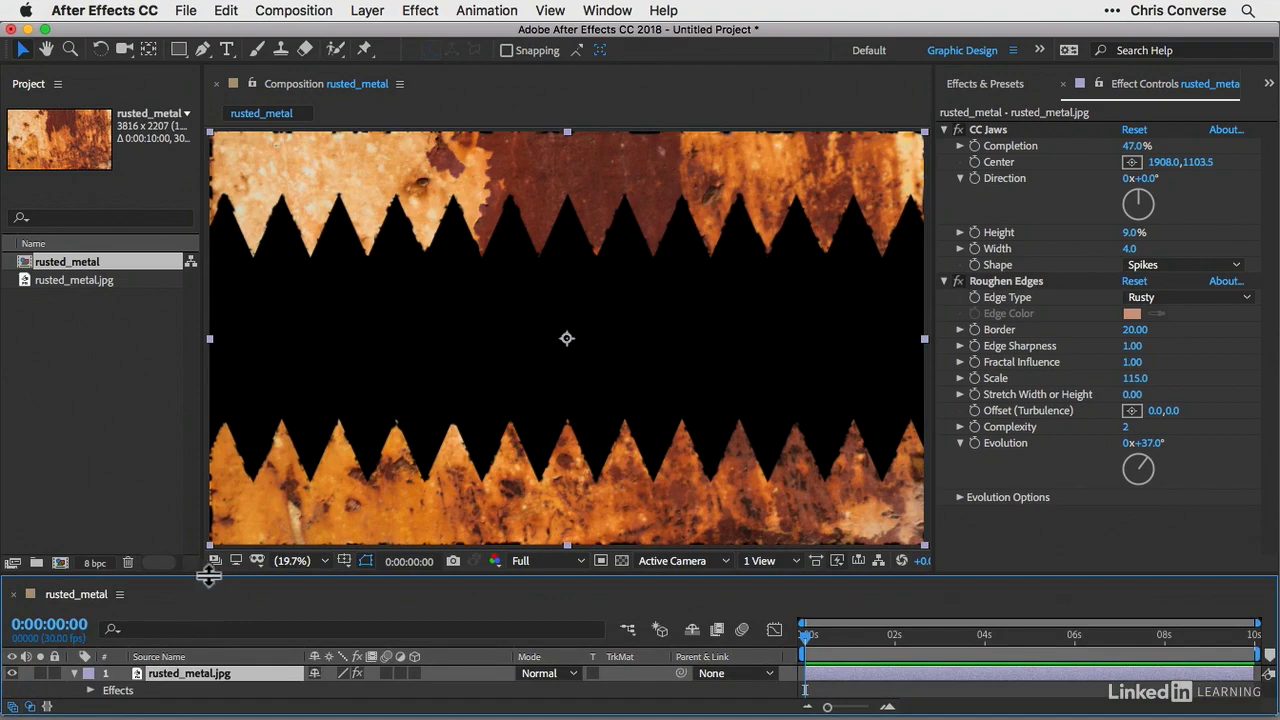
left_click_drag(209, 570, 226, 506)
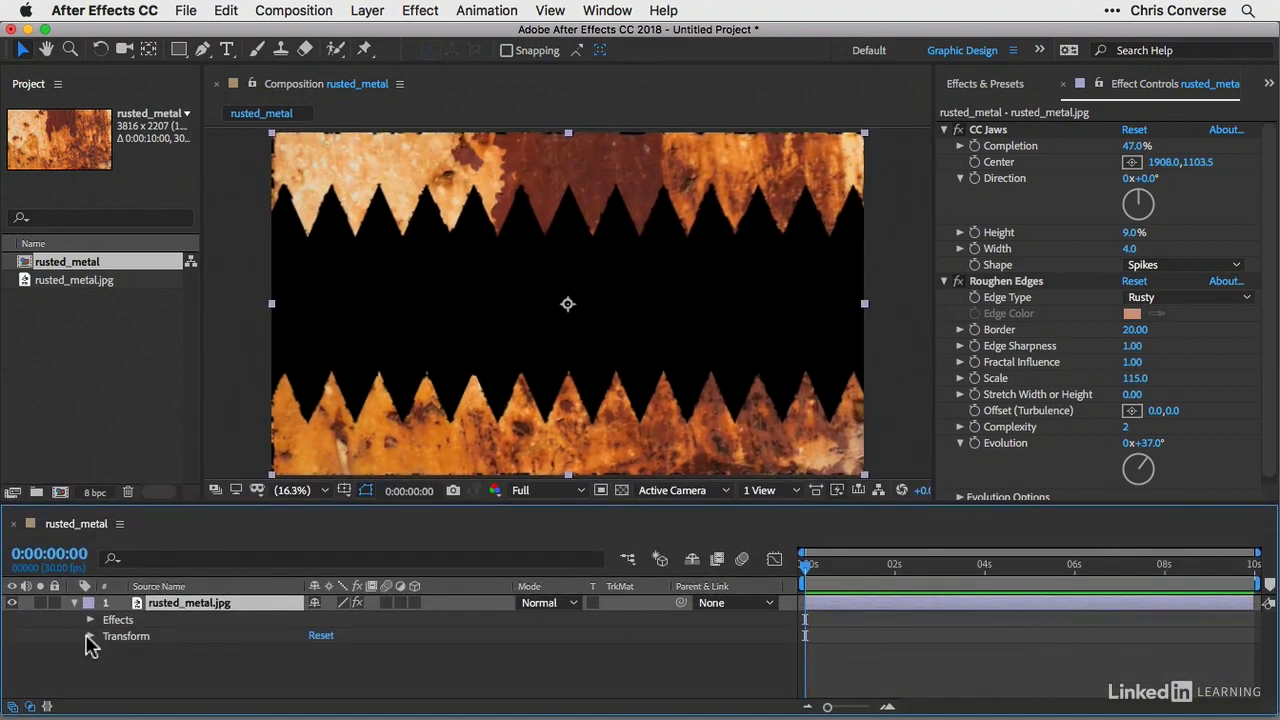
left_click(90, 636)
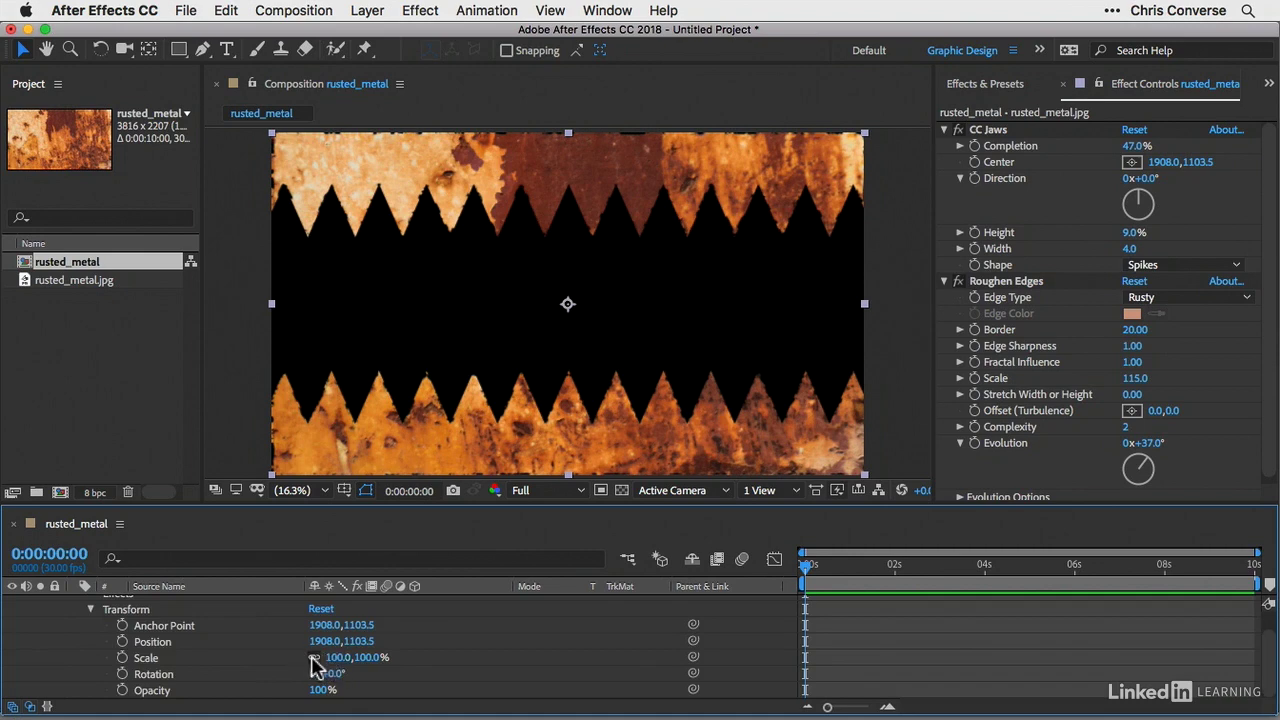
left_click(338, 659)
type("103")
key("Tab")
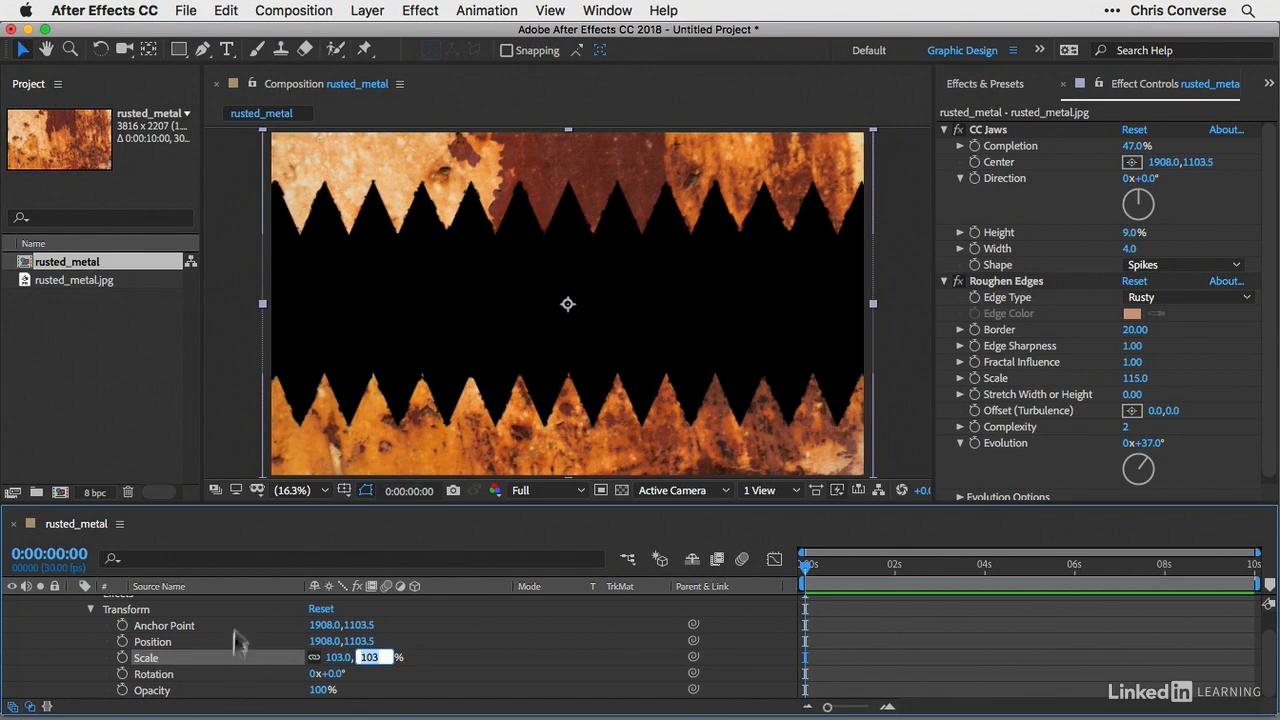
- Add a second rusted_metal.jpg layer and place it beneath the jaws layer
scroll(237, 630, "up", 2)
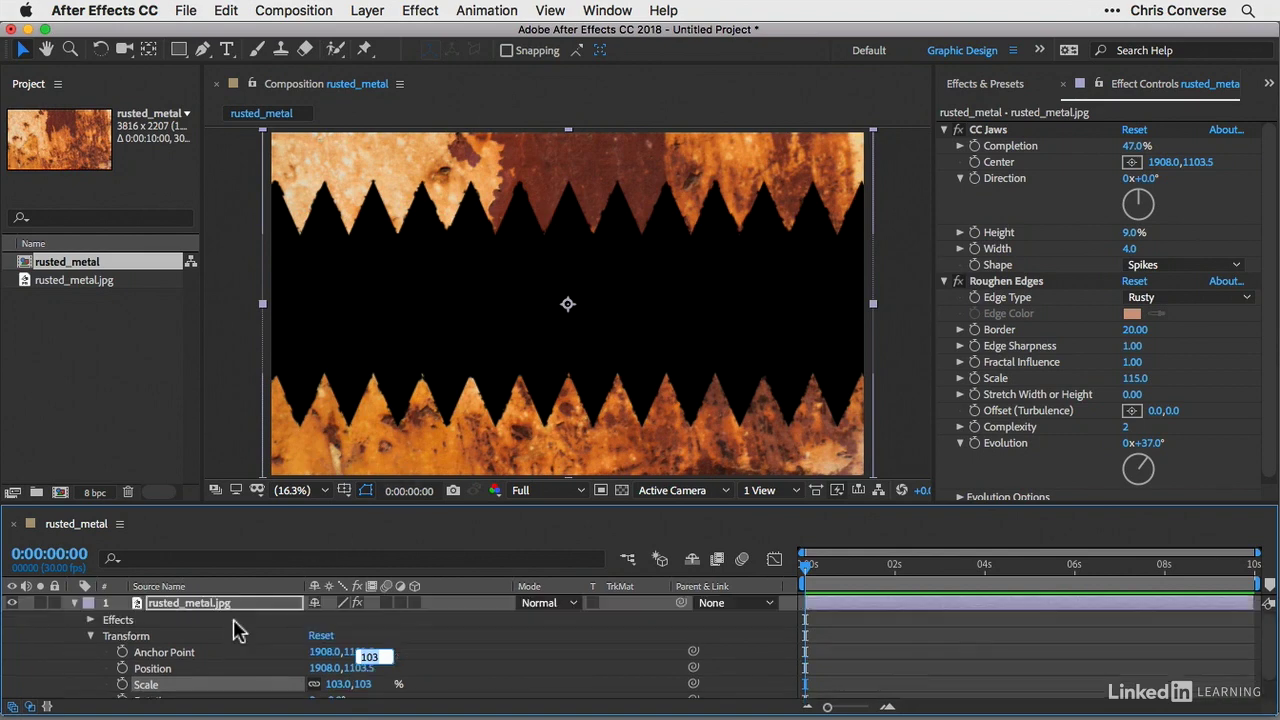
left_click(74, 606)
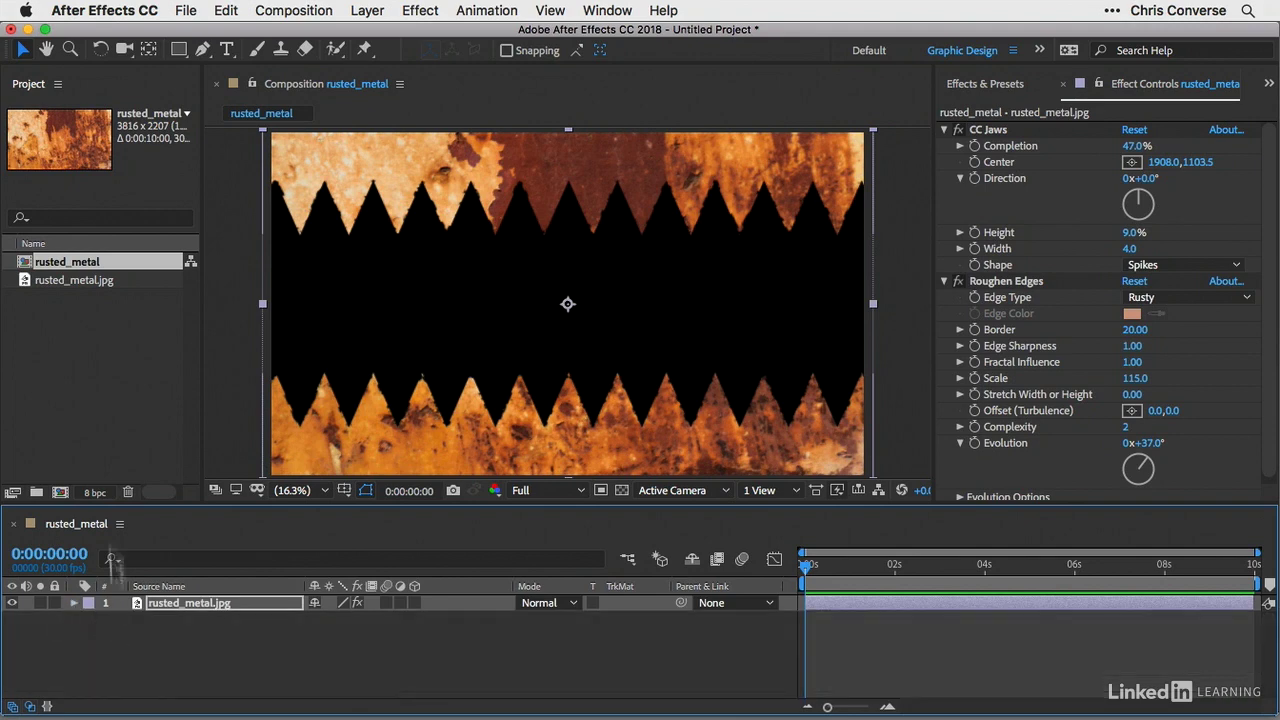
left_click(114, 400)
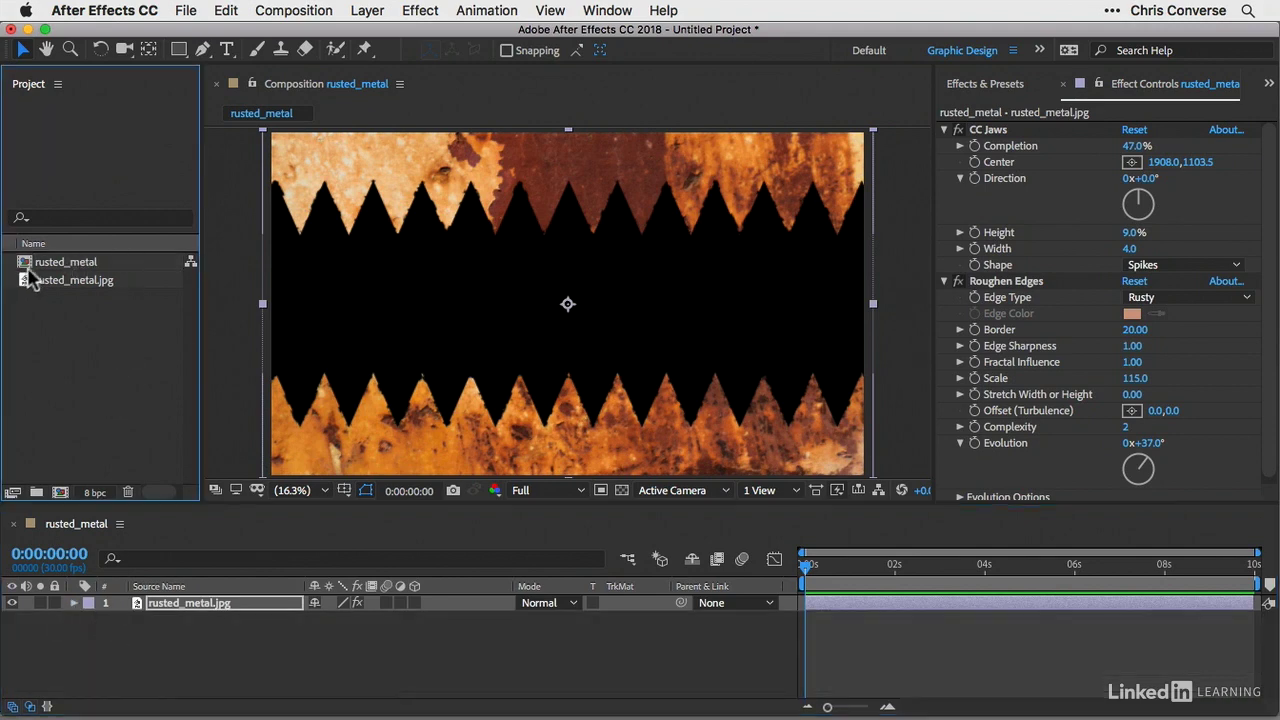
left_click_drag(48, 290, 568, 320)
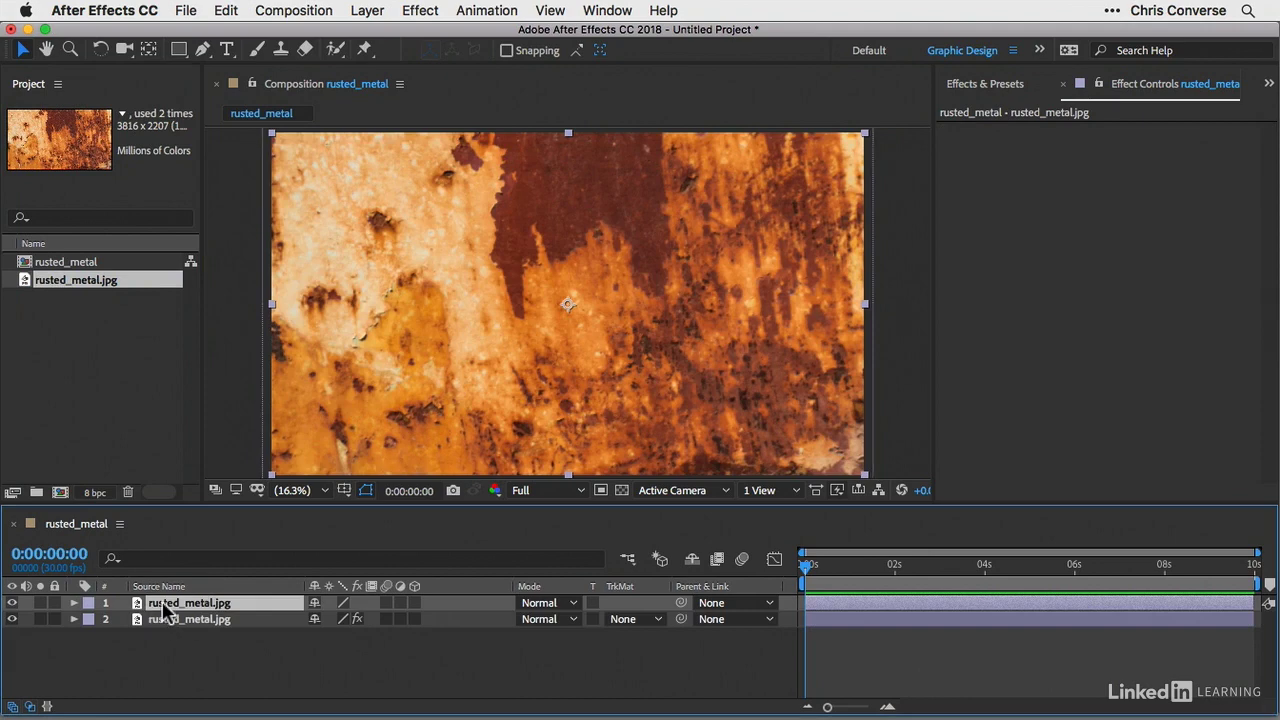
left_click_drag(165, 607, 157, 636)
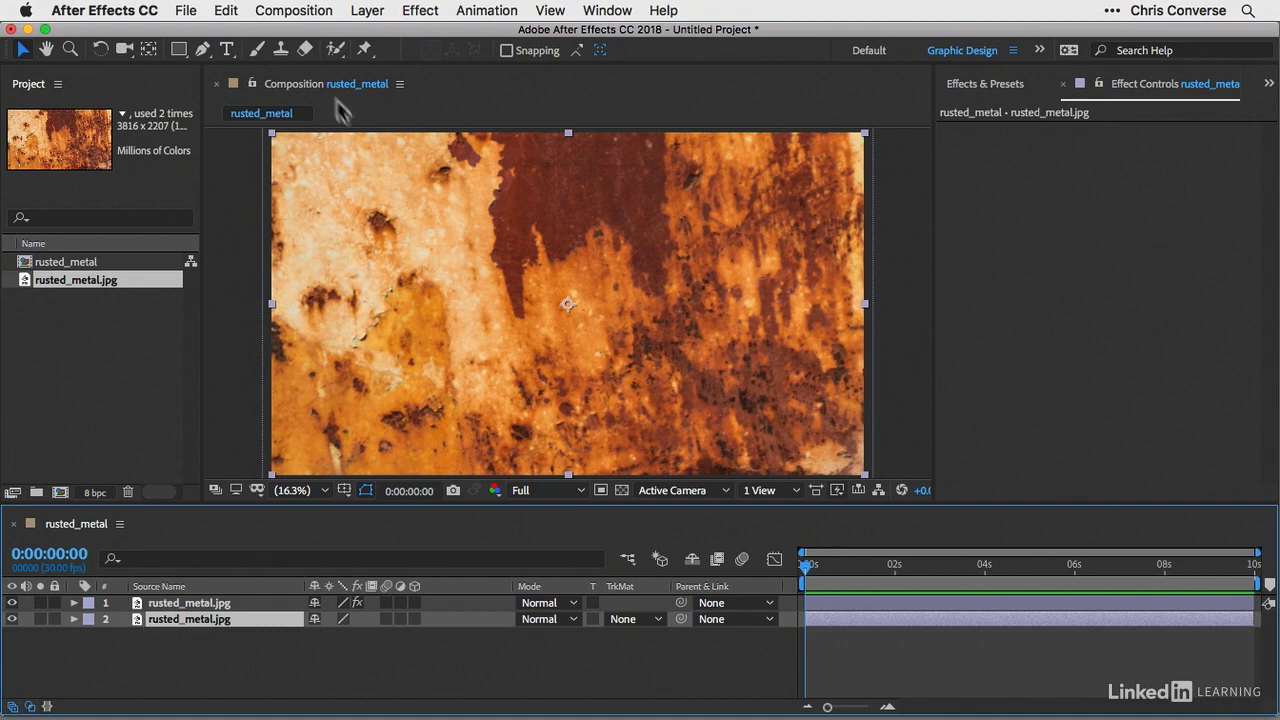
- Review the composition settings and close them without changes
left_click(293, 11)
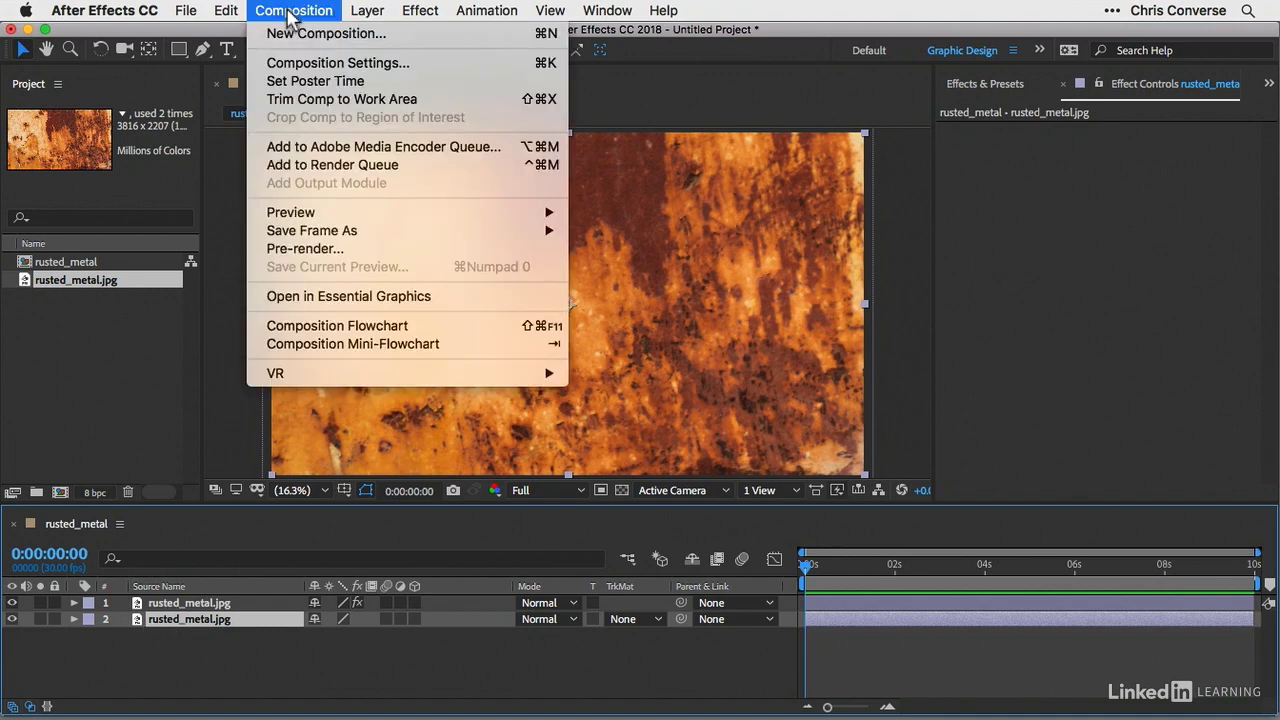
left_click(304, 68)
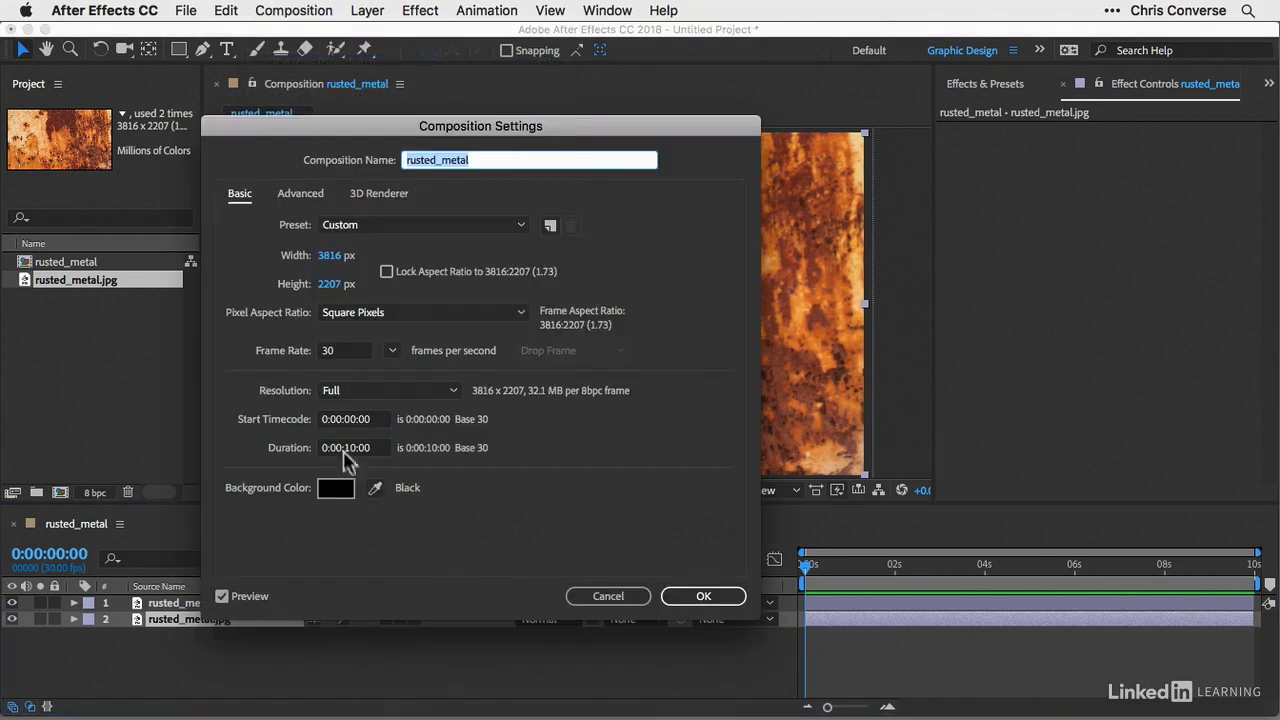
left_click(705, 598)
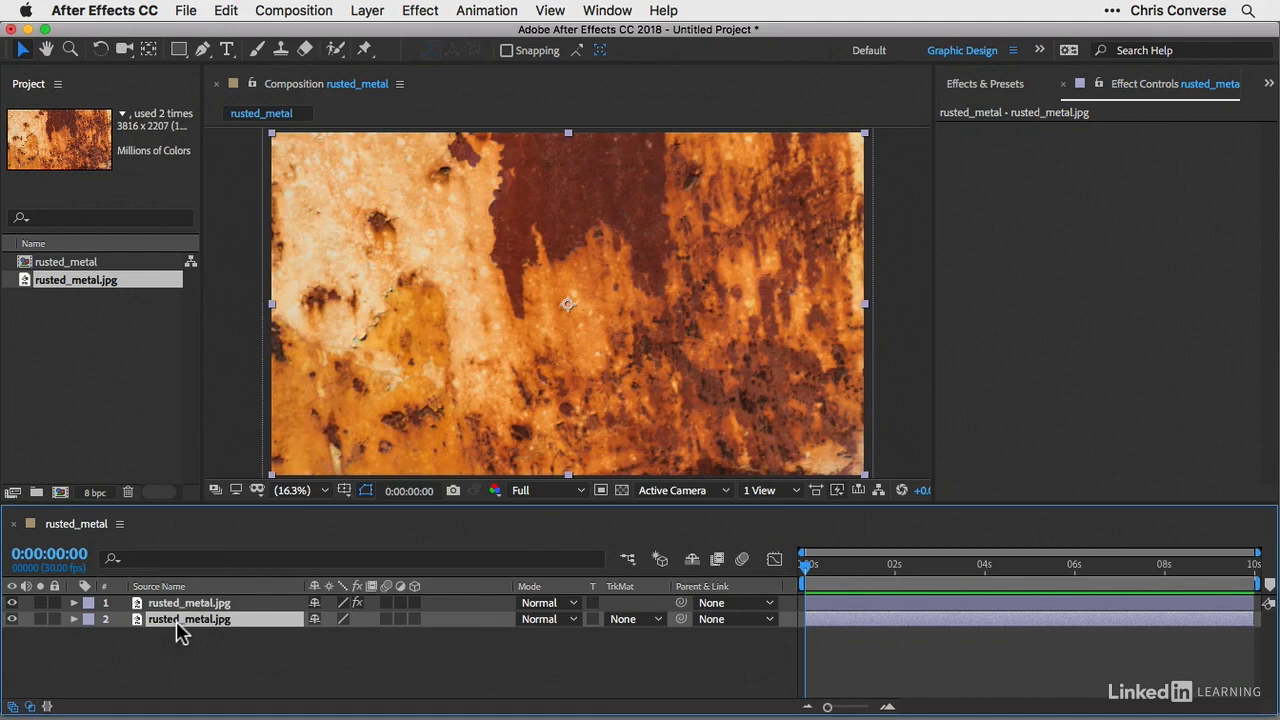
- Set the lower rusted_metal.jpg layer's Opacity to 70%
key("t")
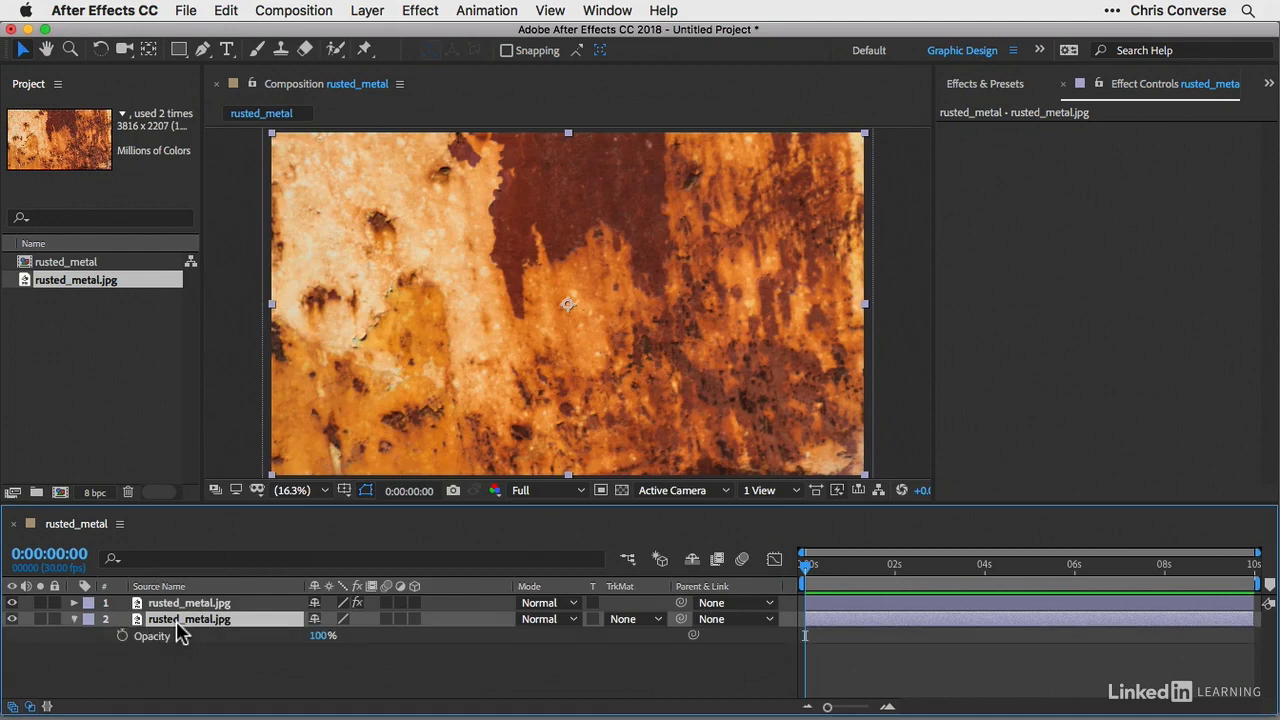
left_click(321, 637)
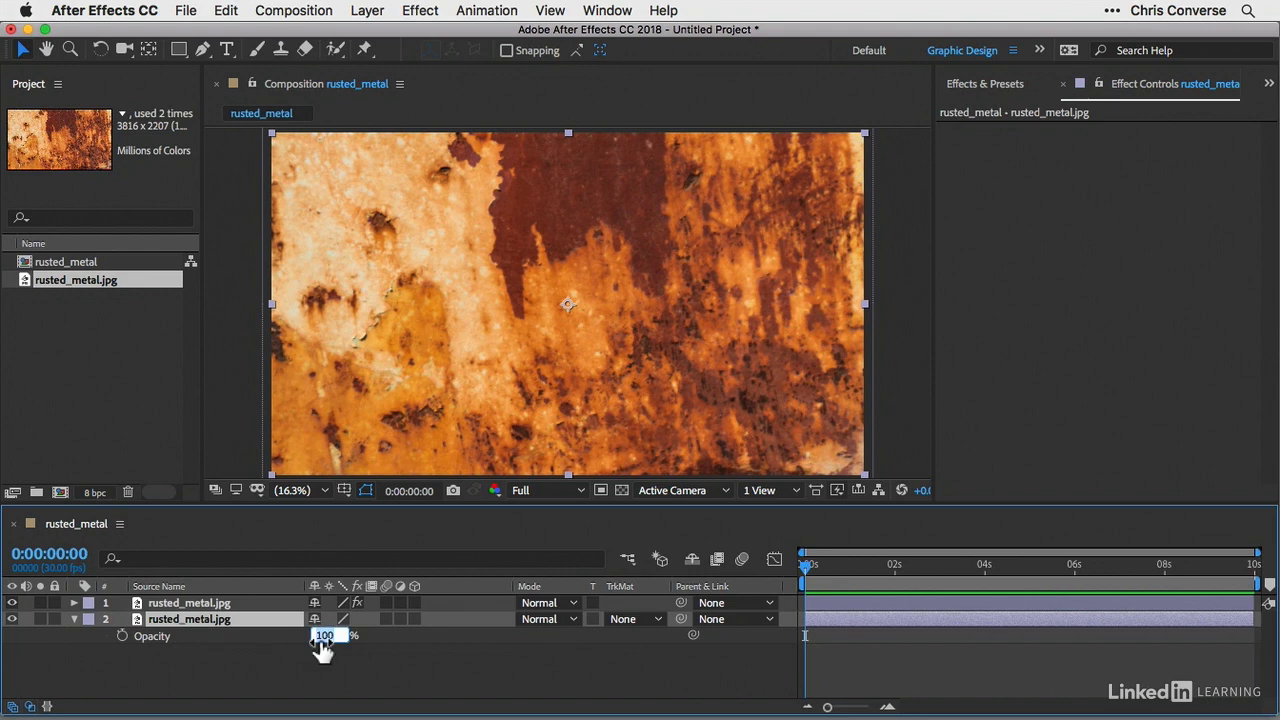
type("70")
key("Return")
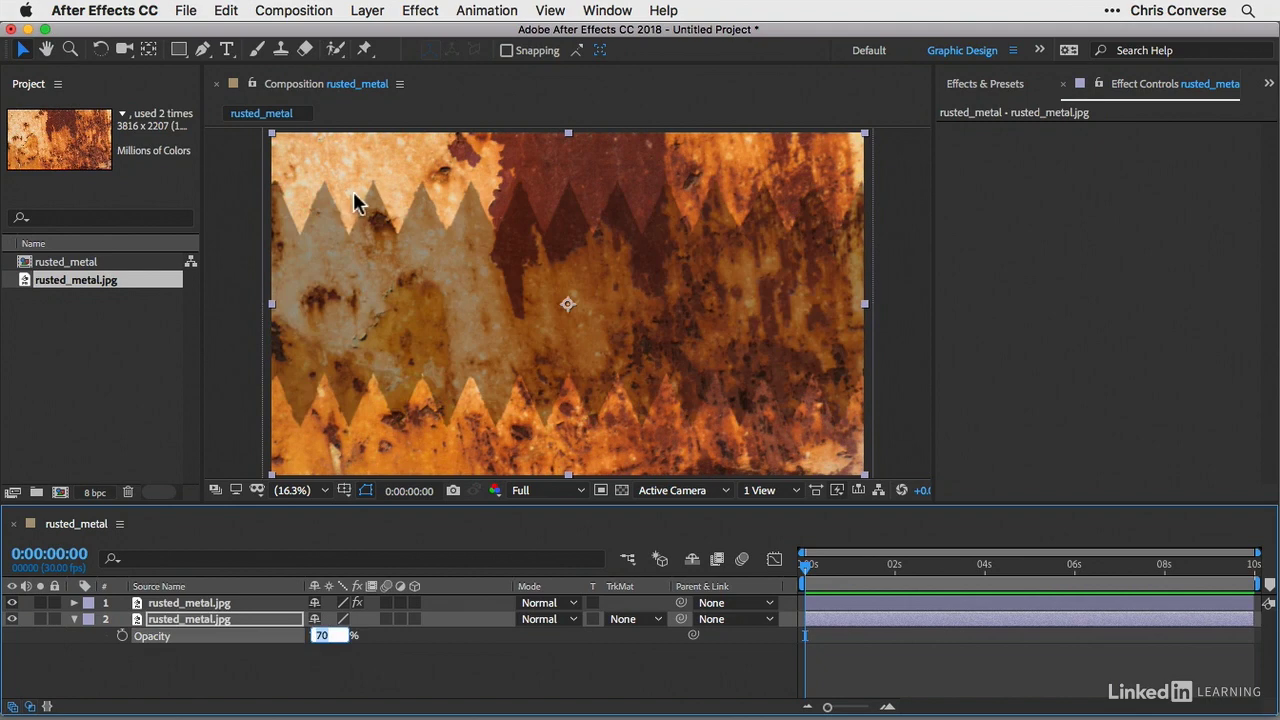
- Select the top jaws layer and collapse its Roughen Edges and CC Jaws settings
left_click(216, 648)
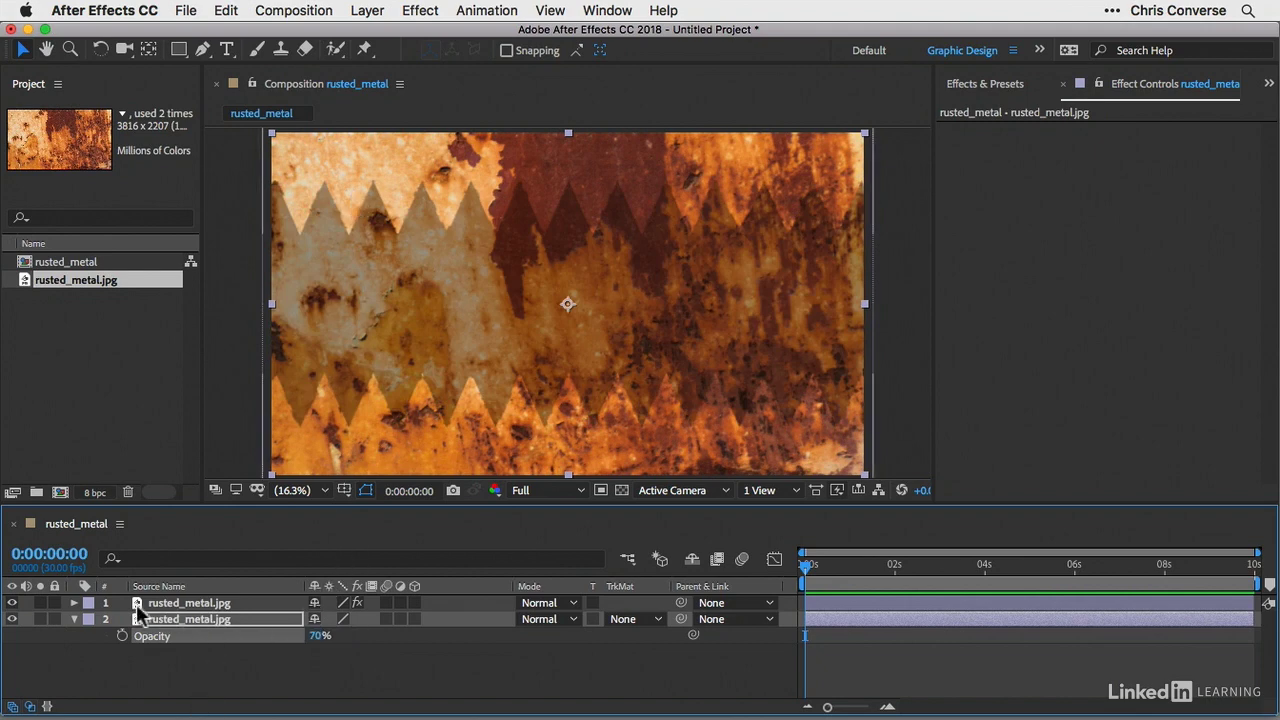
left_click(184, 604)
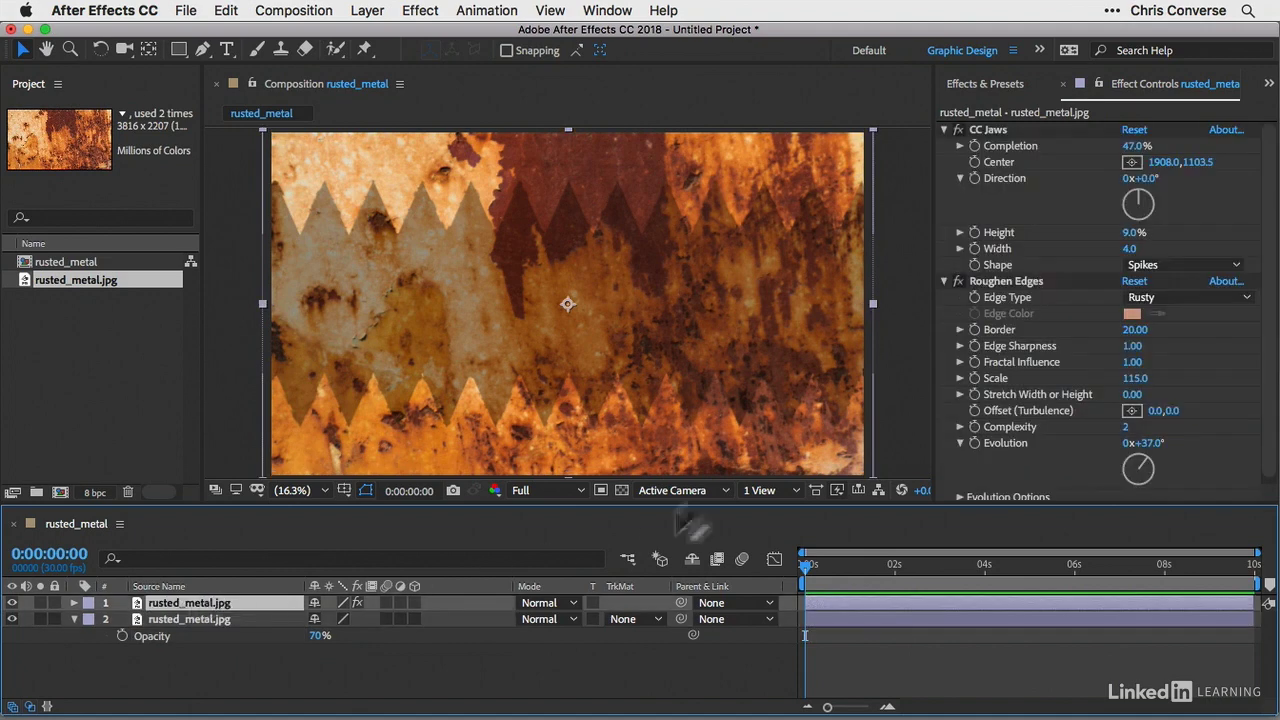
left_click(944, 281)
left_click(944, 282)
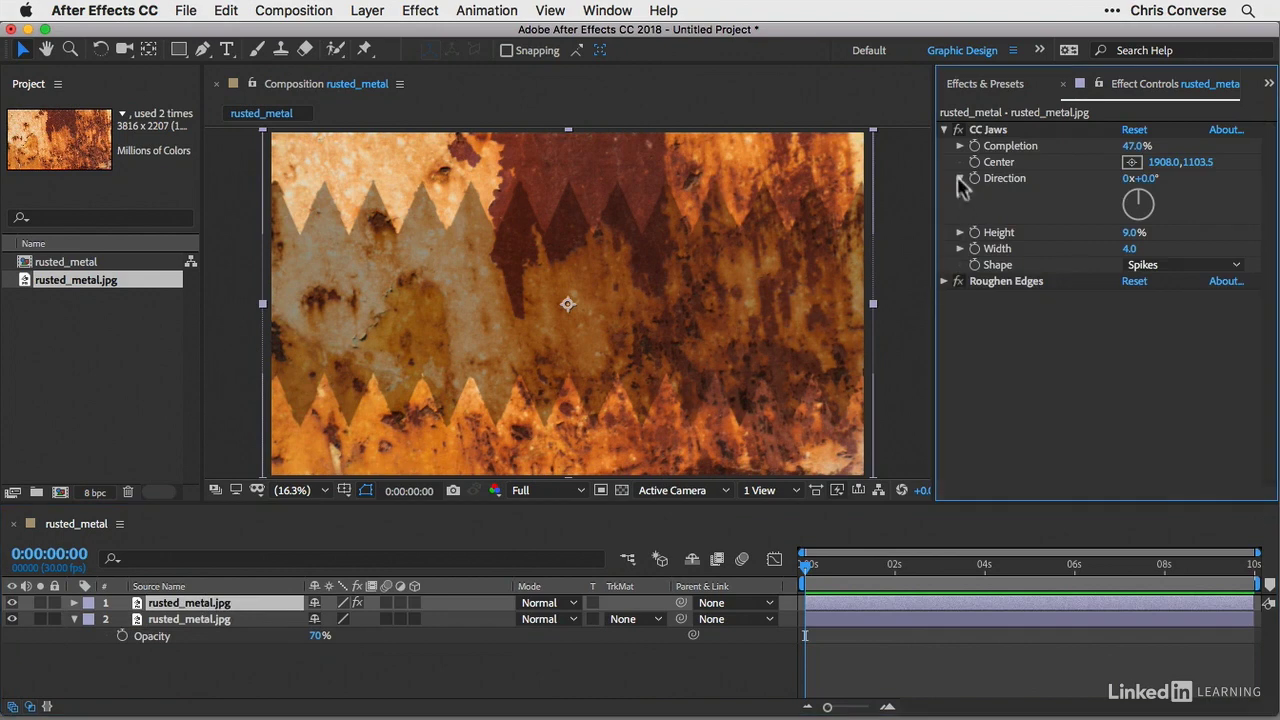
left_click(944, 130)
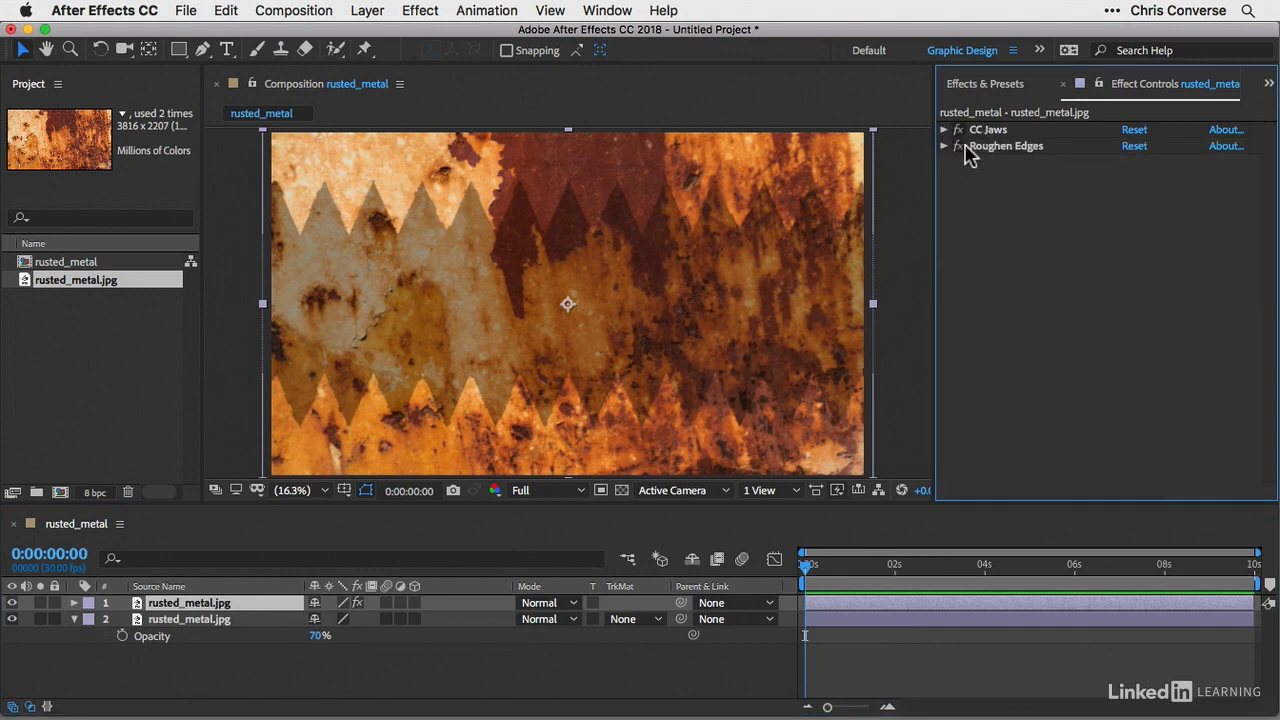
- Search 'dro' in Effects & Presets and apply Drop Shadow to the jaws layer
left_click(977, 85)
left_click(1025, 115)
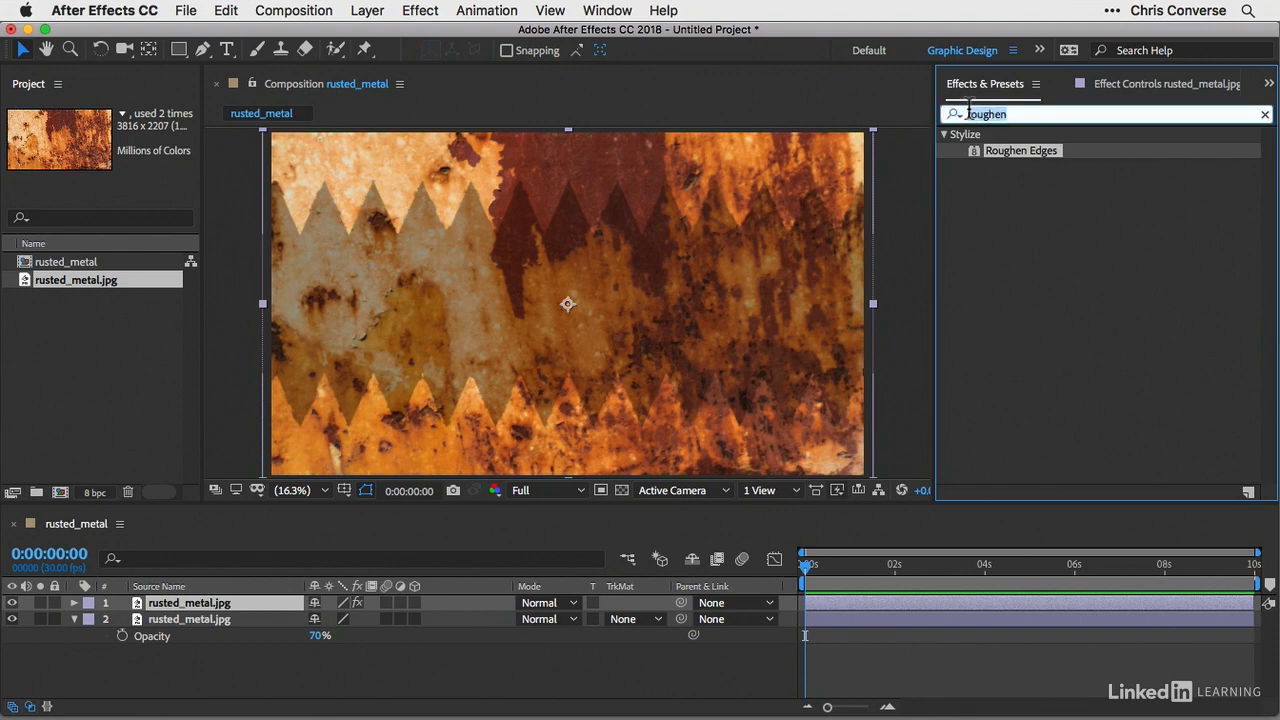
type("drop")
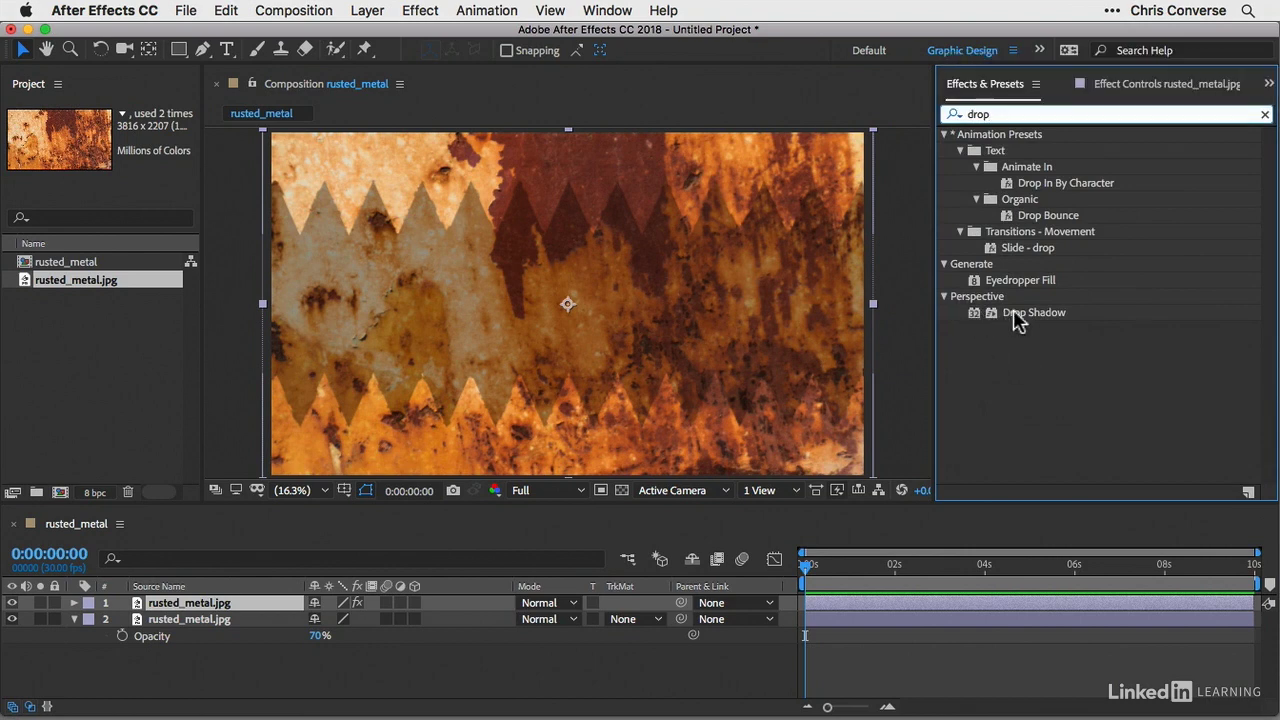
left_click_drag(1015, 310, 700, 162)
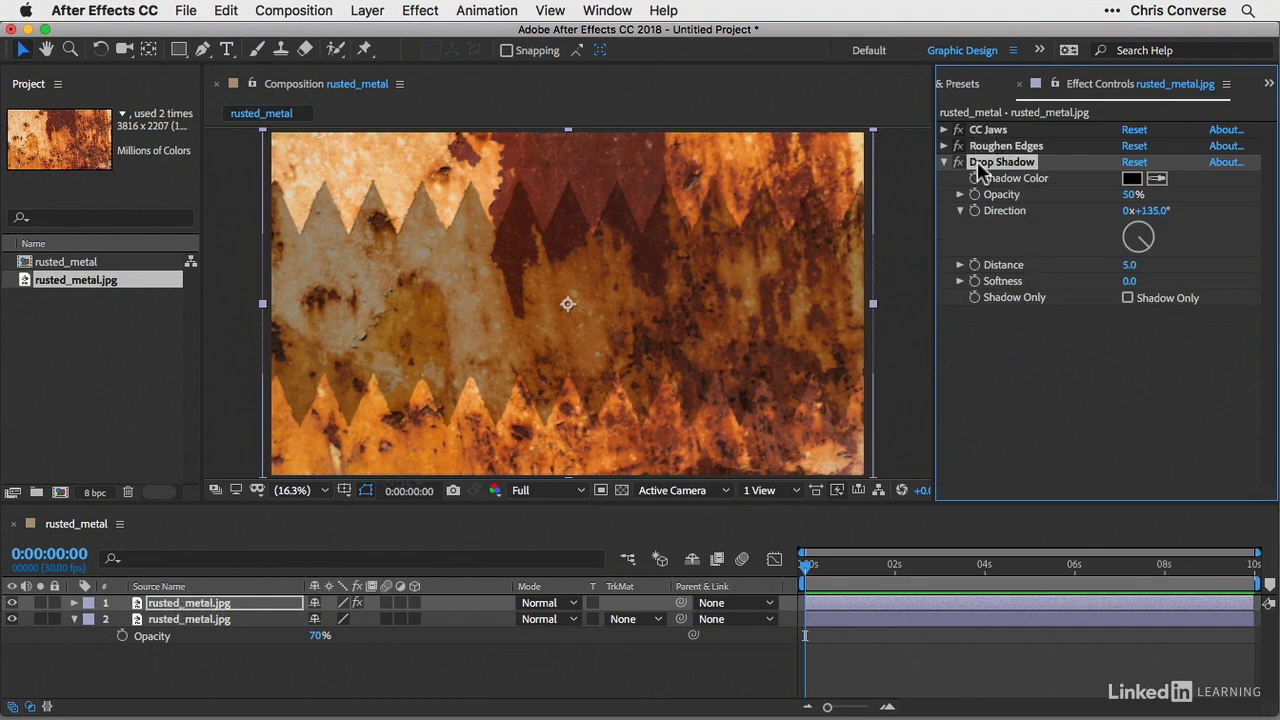
- Set the Drop Shadow to Opacity 45%, Direction 0°, Distance 100 and Softness 135
left_click(1130, 195)
type("45")
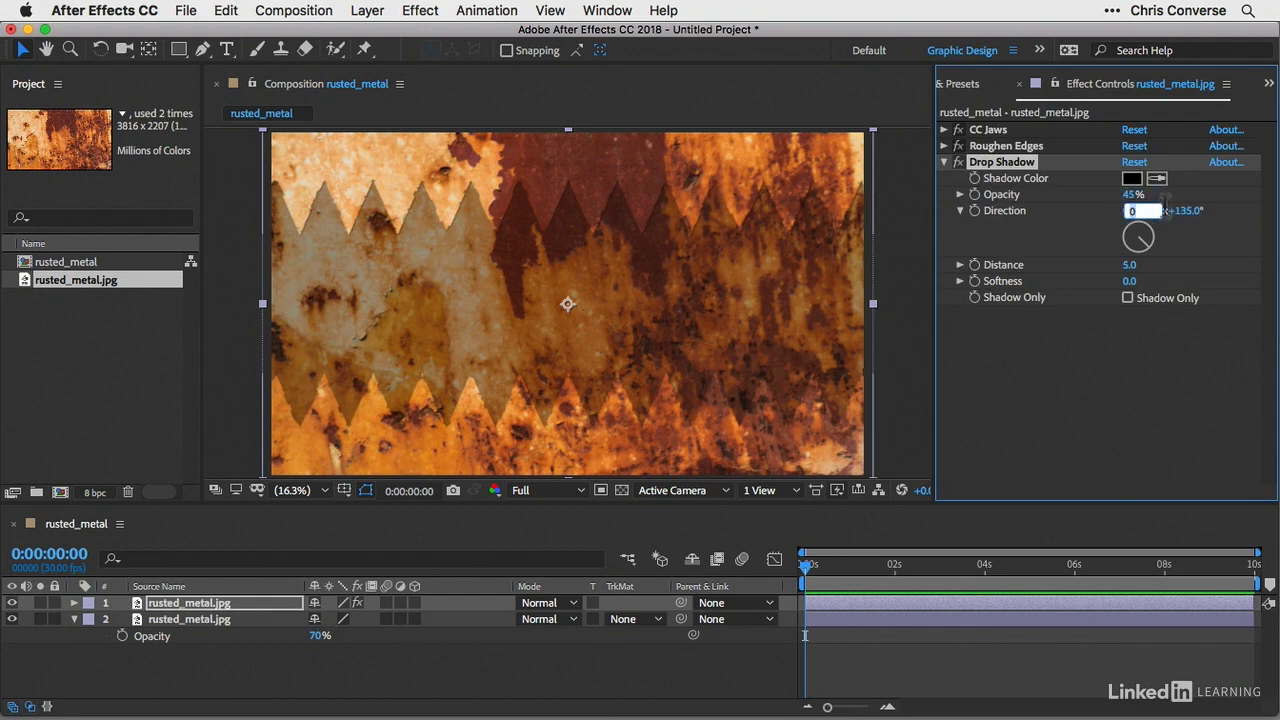
left_click(1183, 220)
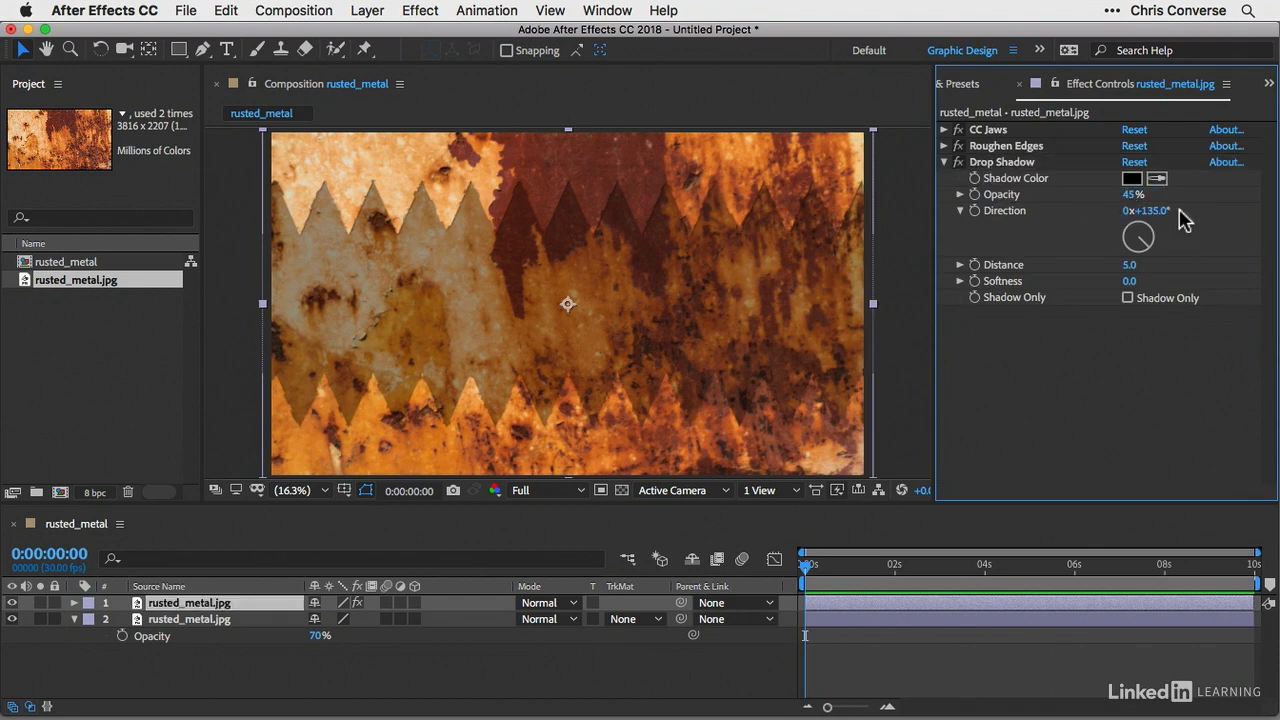
left_click(1150, 211)
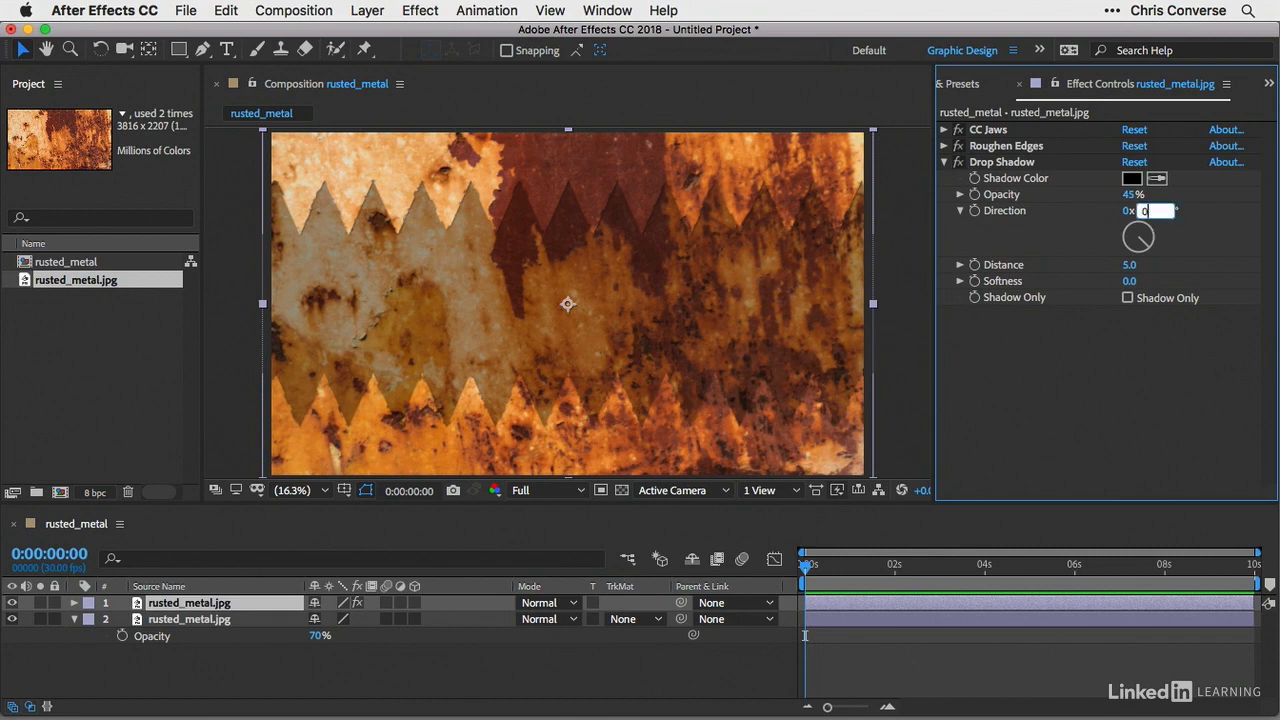
type("0")
key("Tab")
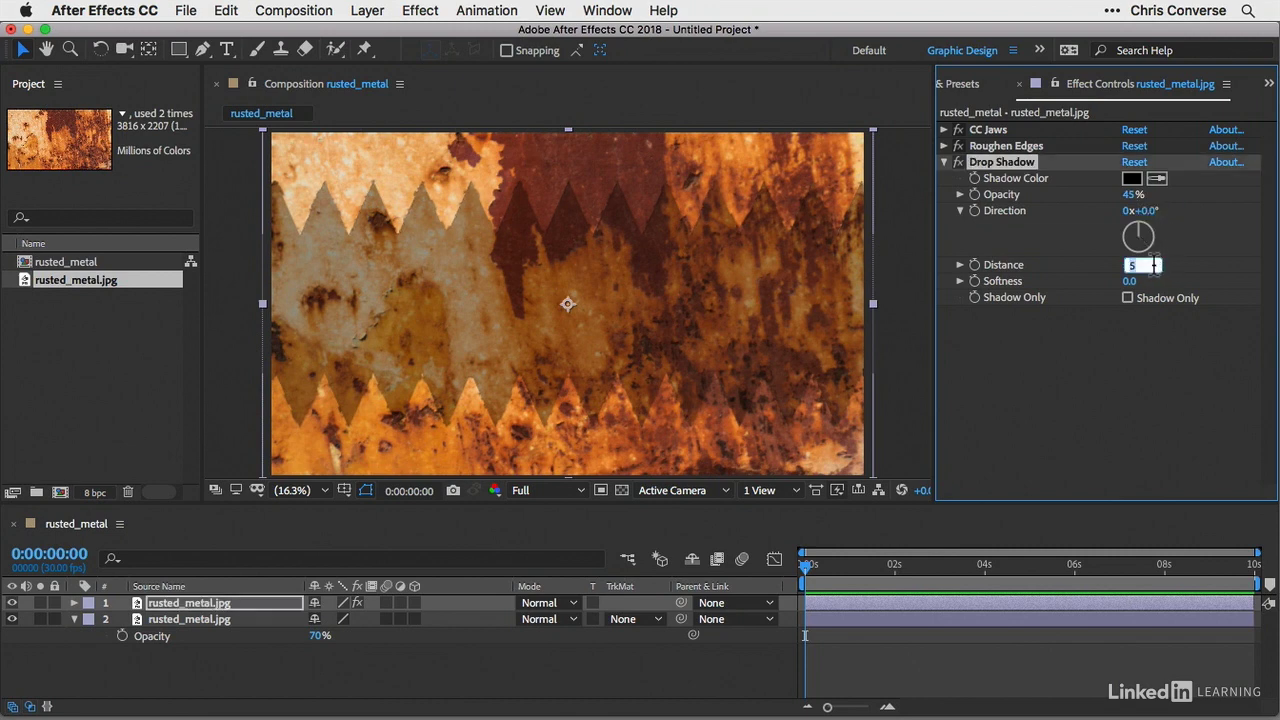
key("Tab")
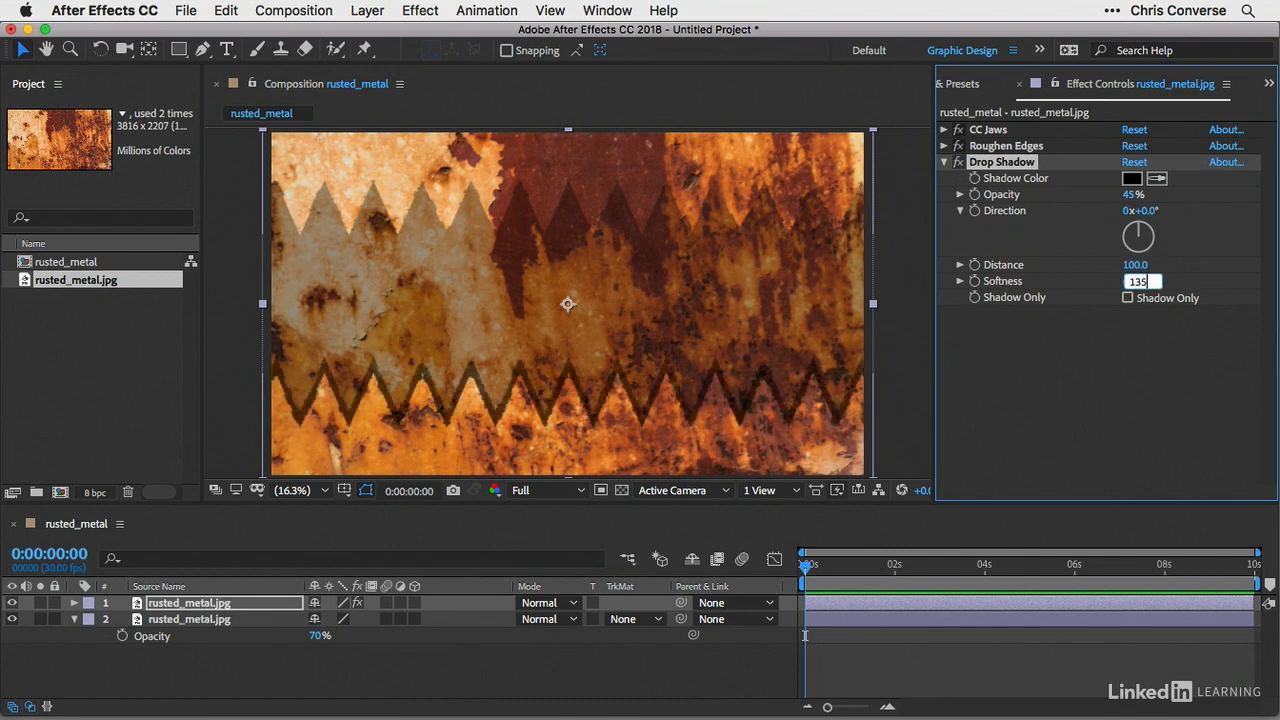
left_click(1065, 385)
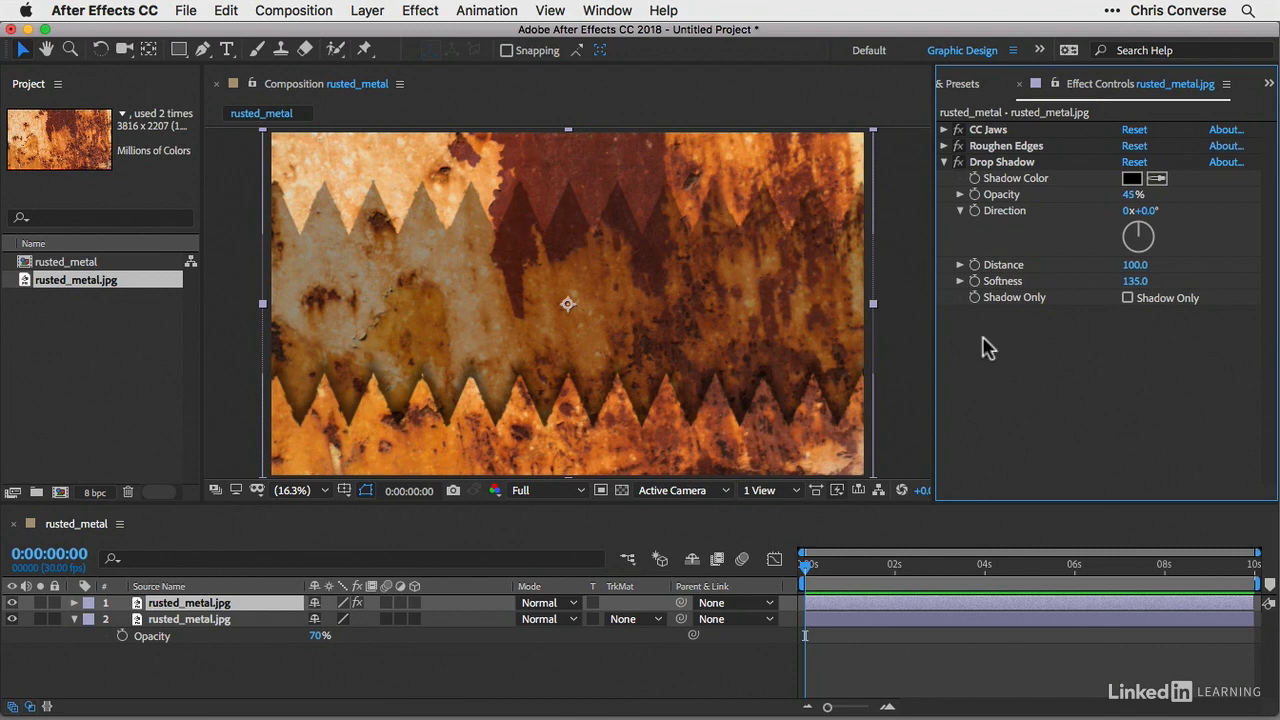
- Duplicate the Drop Shadow and set Drop Shadow 2's Direction to 180°, keeping Distance 100
left_click(988, 164)
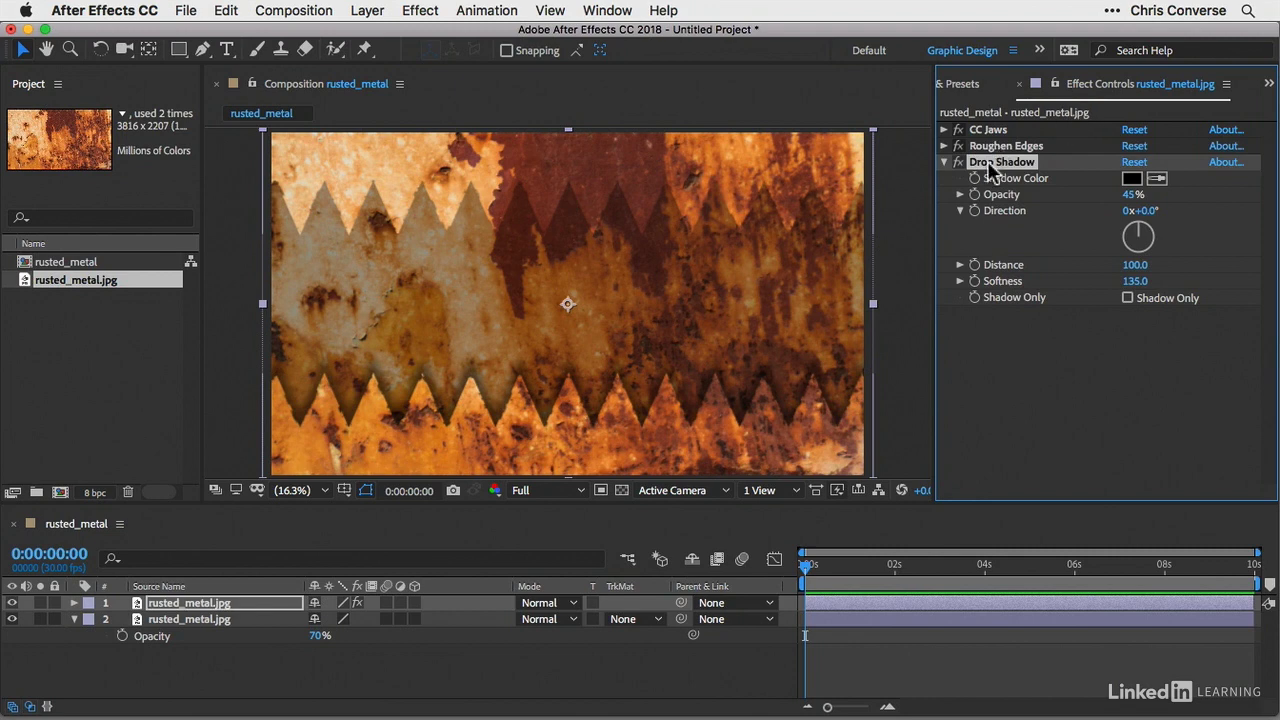
key("super+d")
left_click(1146, 364)
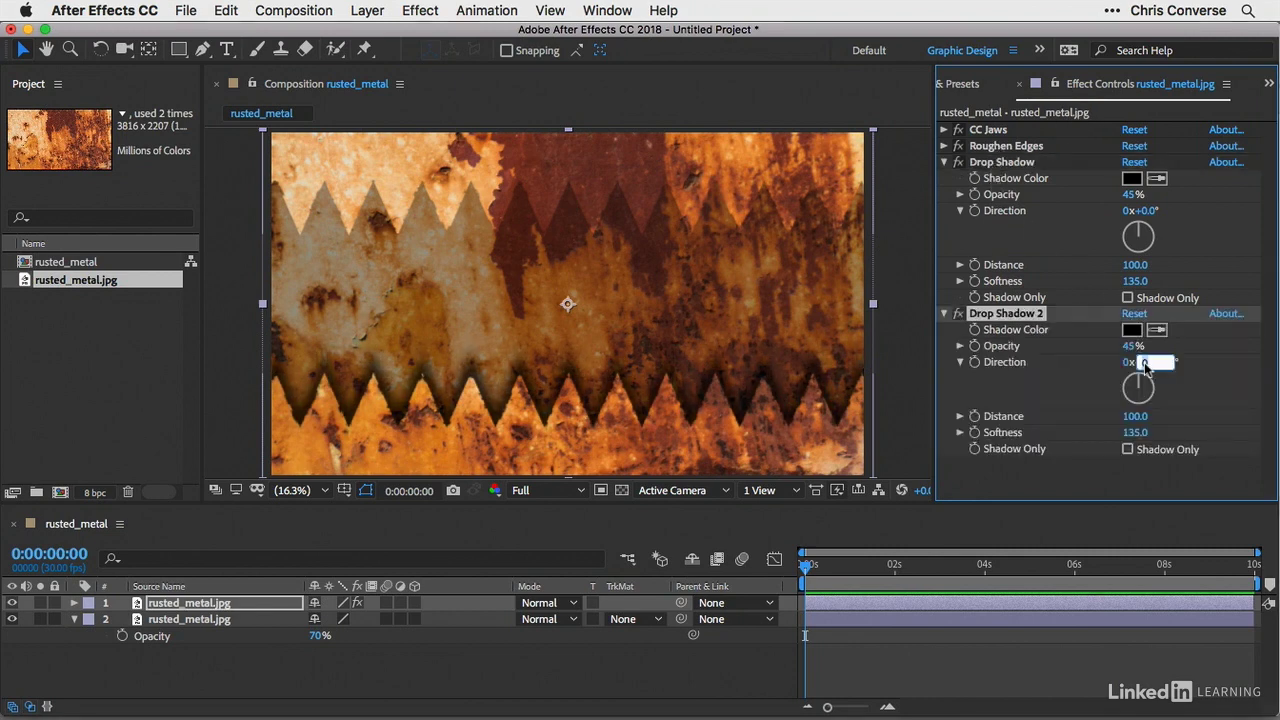
type("180")
key("Tab")
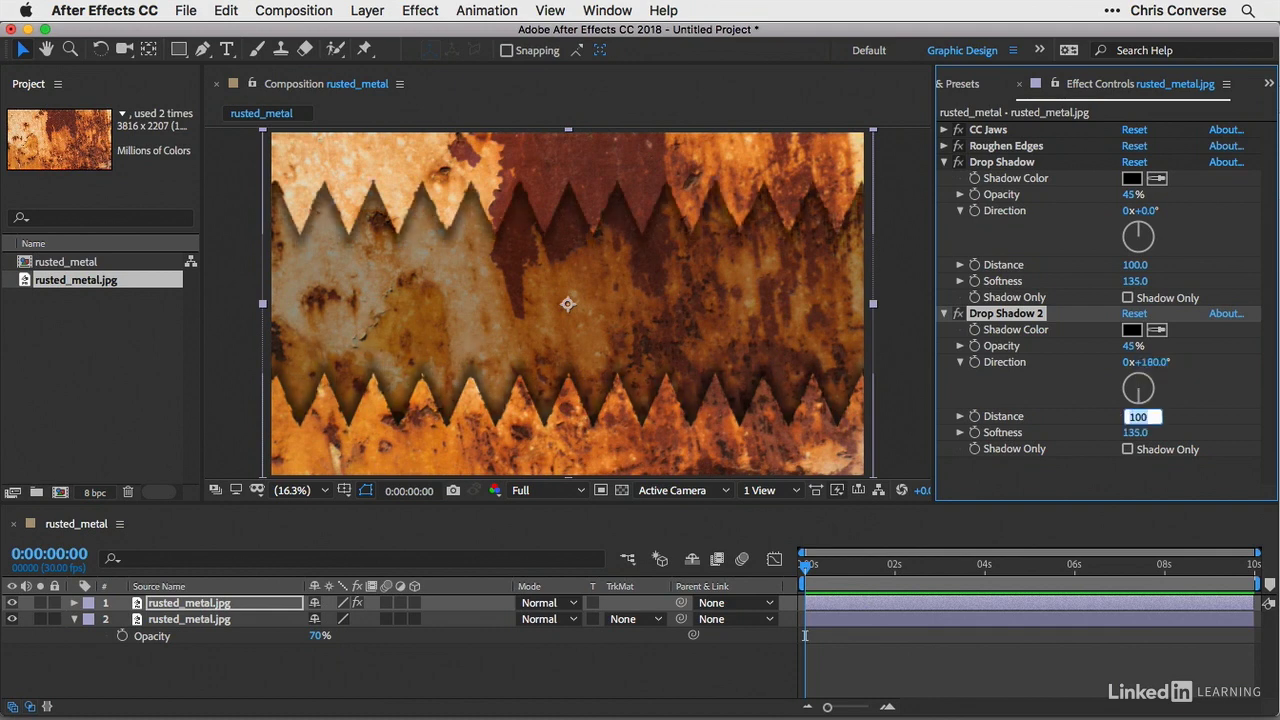
left_click(1201, 380)
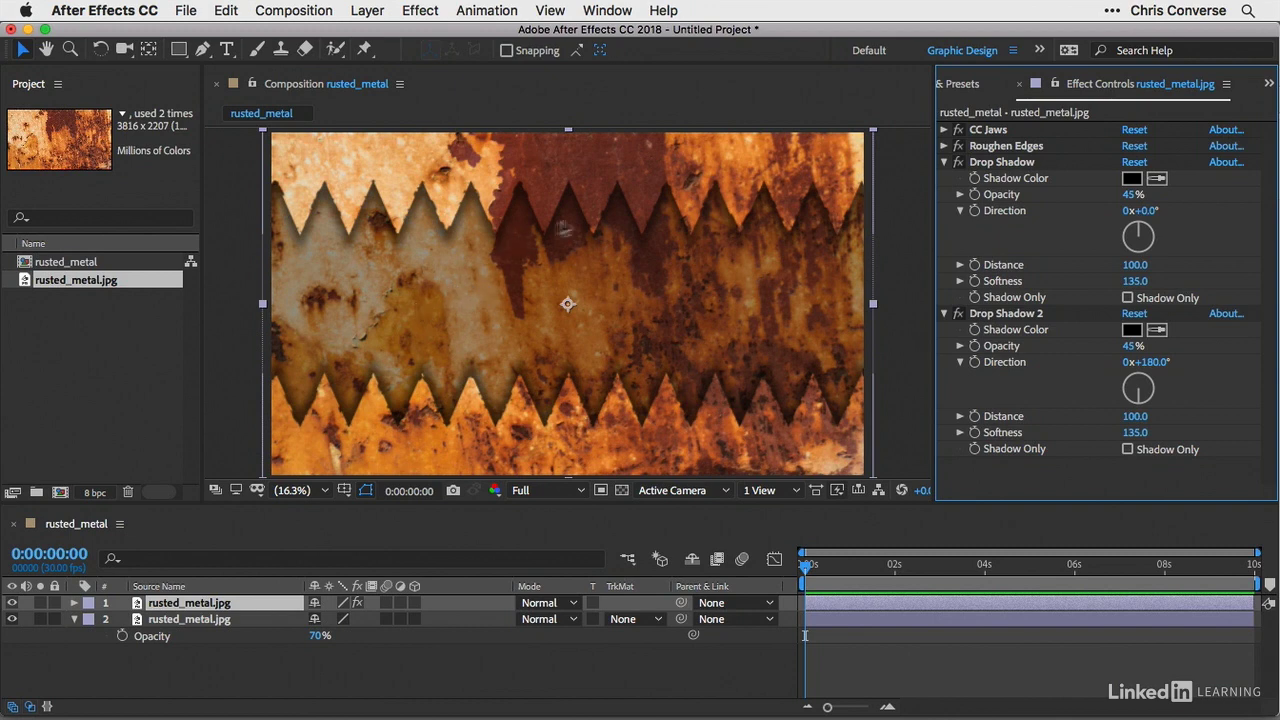
- Unlink the lower layer's Scale and set it to -100.0, 100.0% to mirror it horizontally
left_click(170, 662)
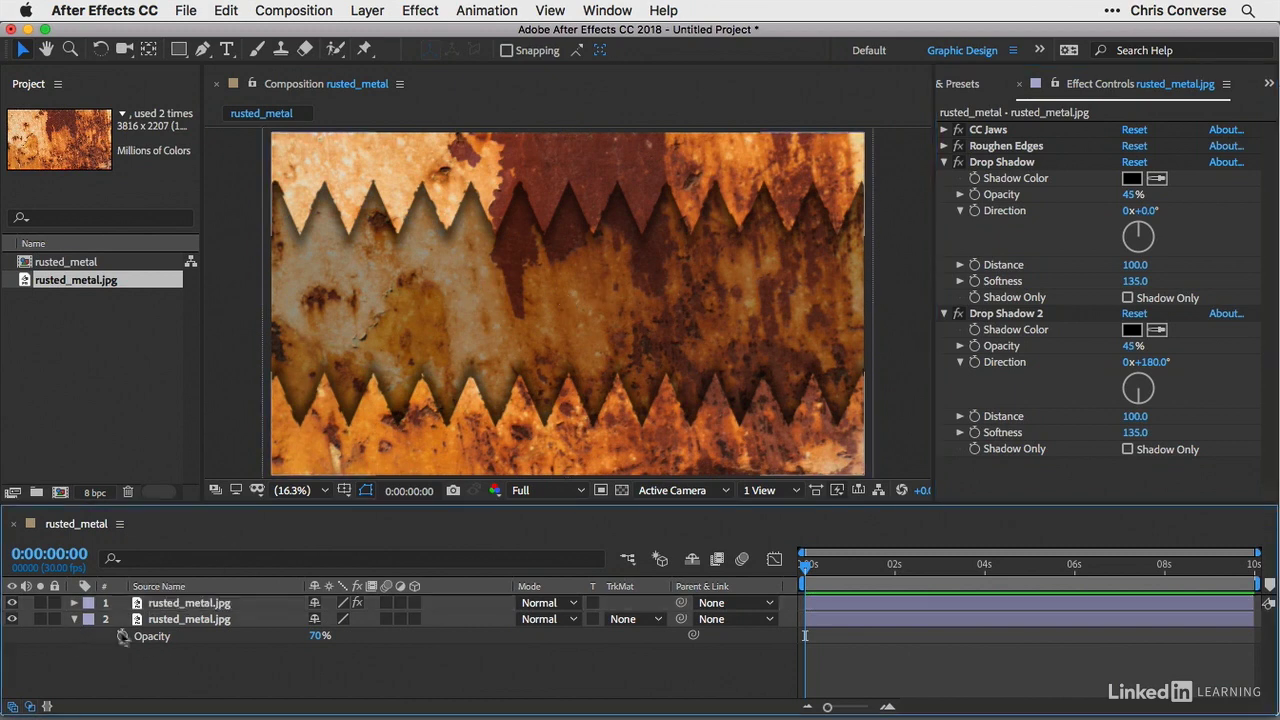
left_click(74, 619)
left_click(74, 619)
scroll(72, 628, "down", 1)
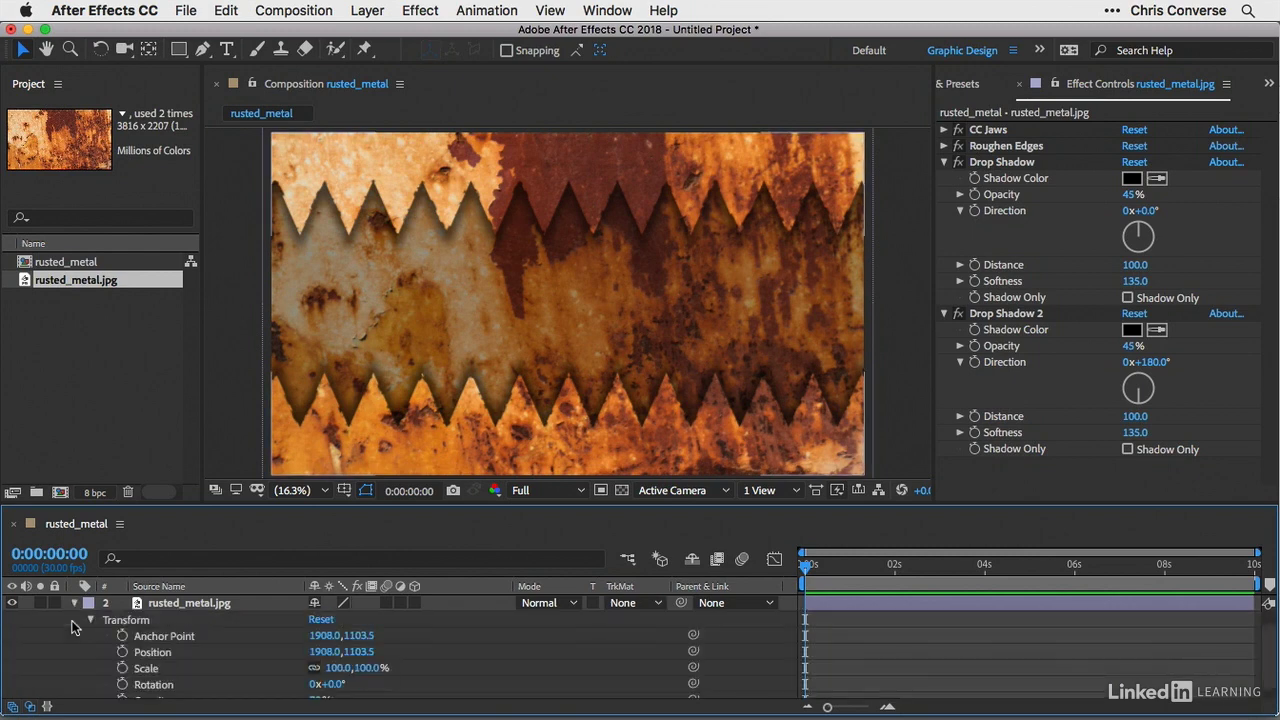
scroll(80, 630, "down", 1)
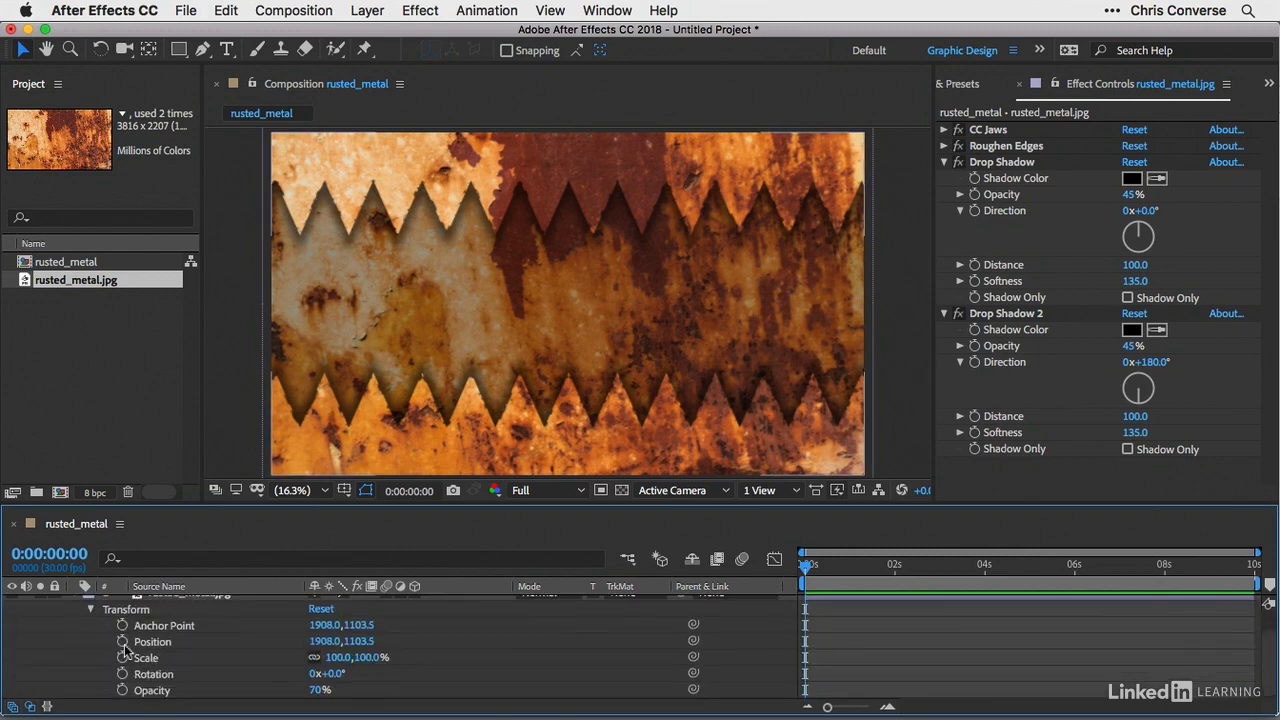
left_click(313, 661)
left_click(335, 660)
key("Left")
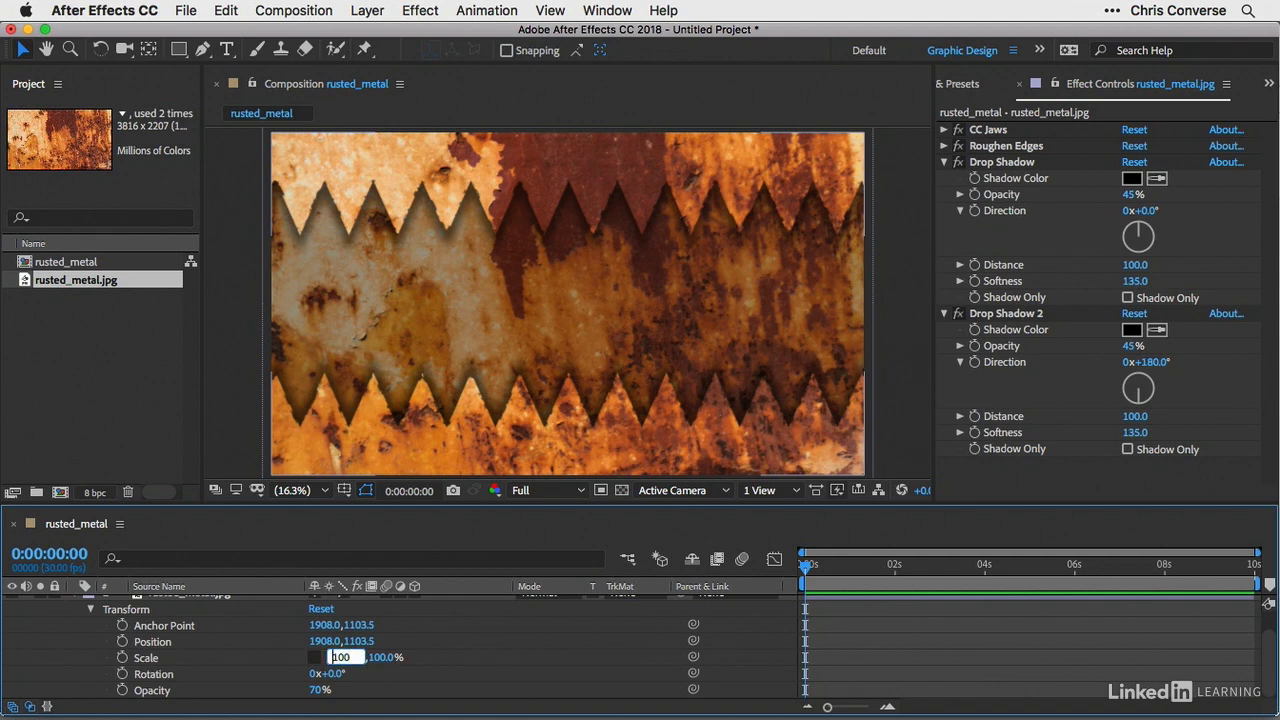
type("-")
key("Return")
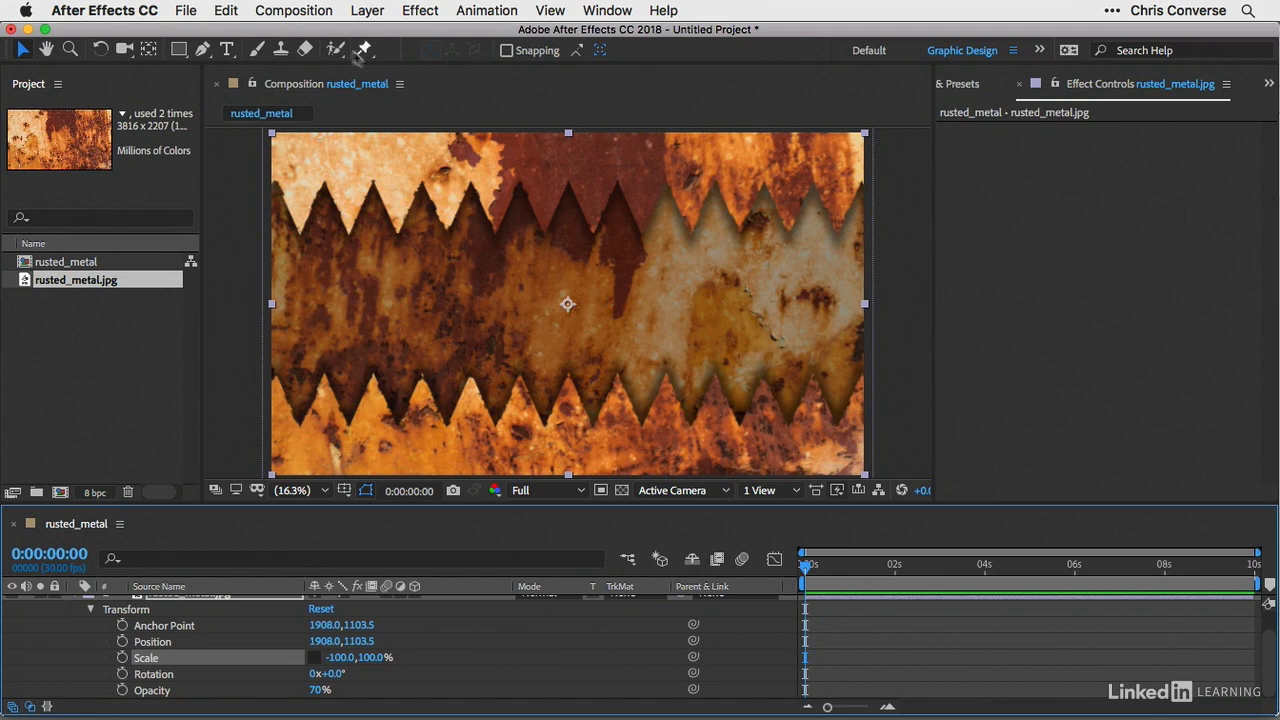
- Show the Composition menu's Save Frame As options, including Photoshop Layers
left_click(304, 12)
mouse_move(389, 230)
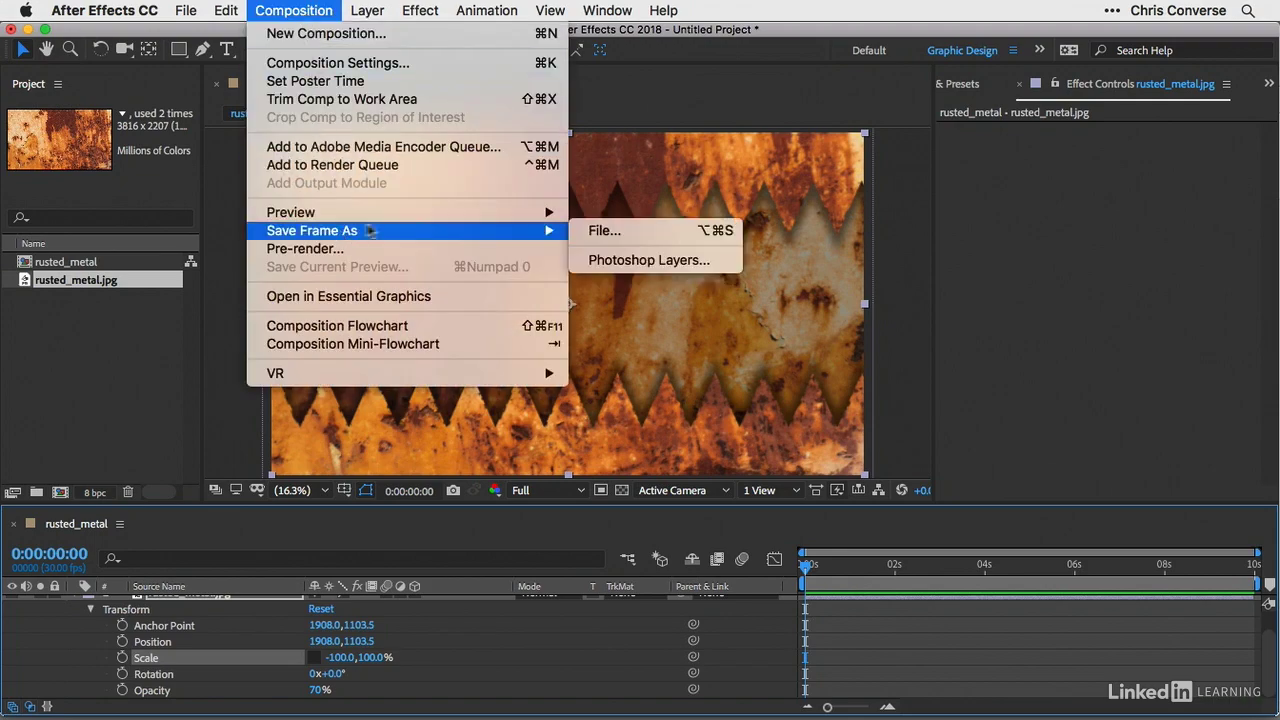